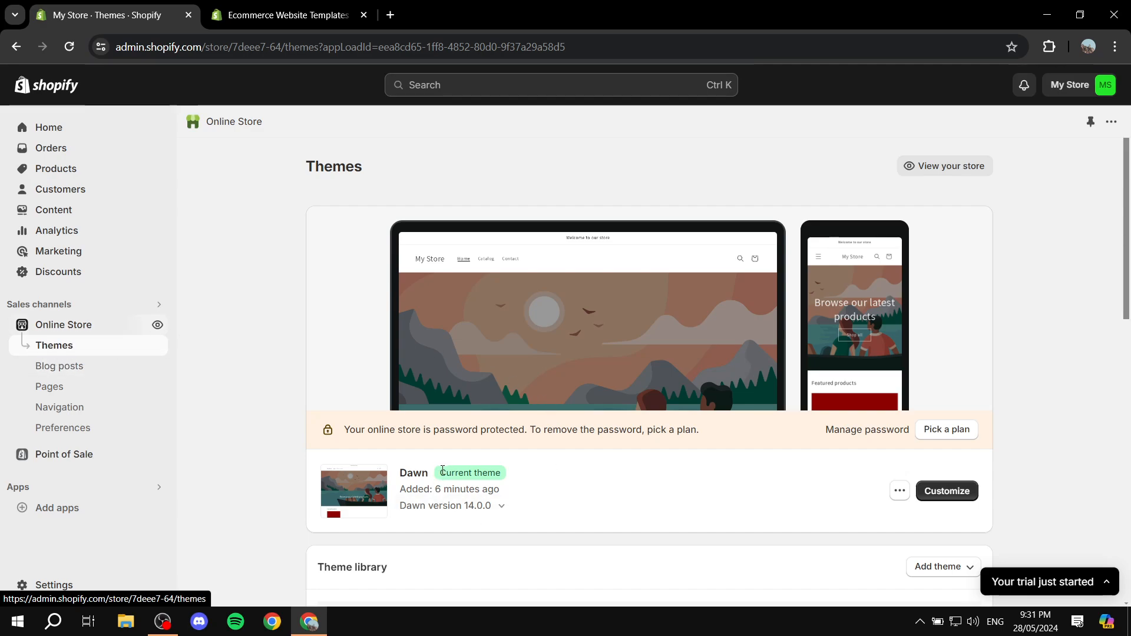
drag(442, 469, 533, 474)
click(539, 478)
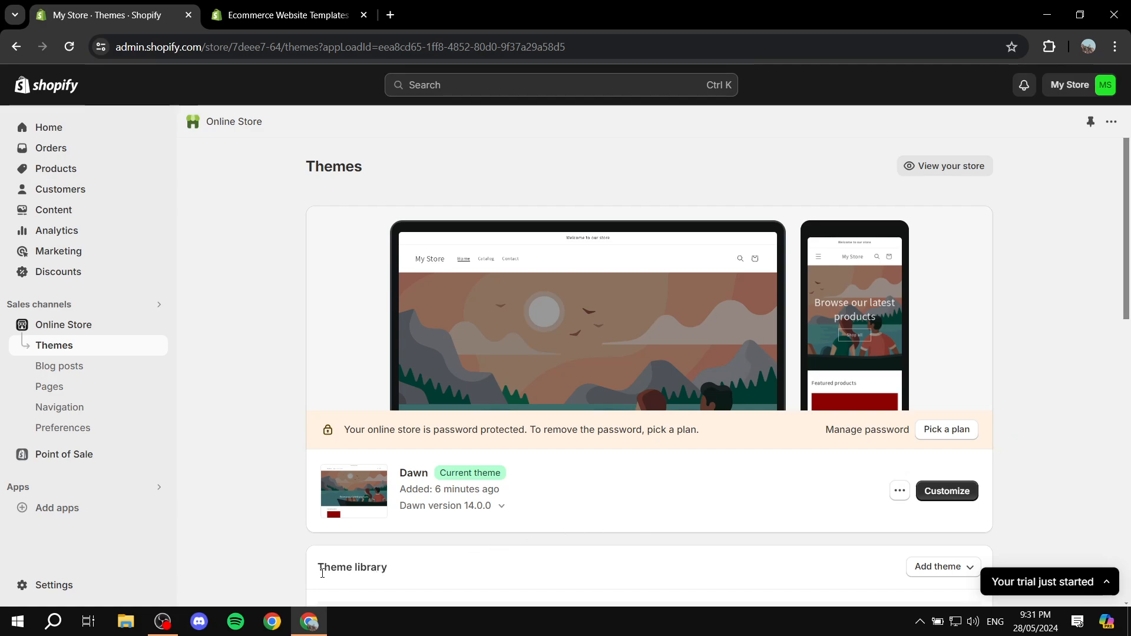
drag(321, 578, 409, 573)
click(419, 573)
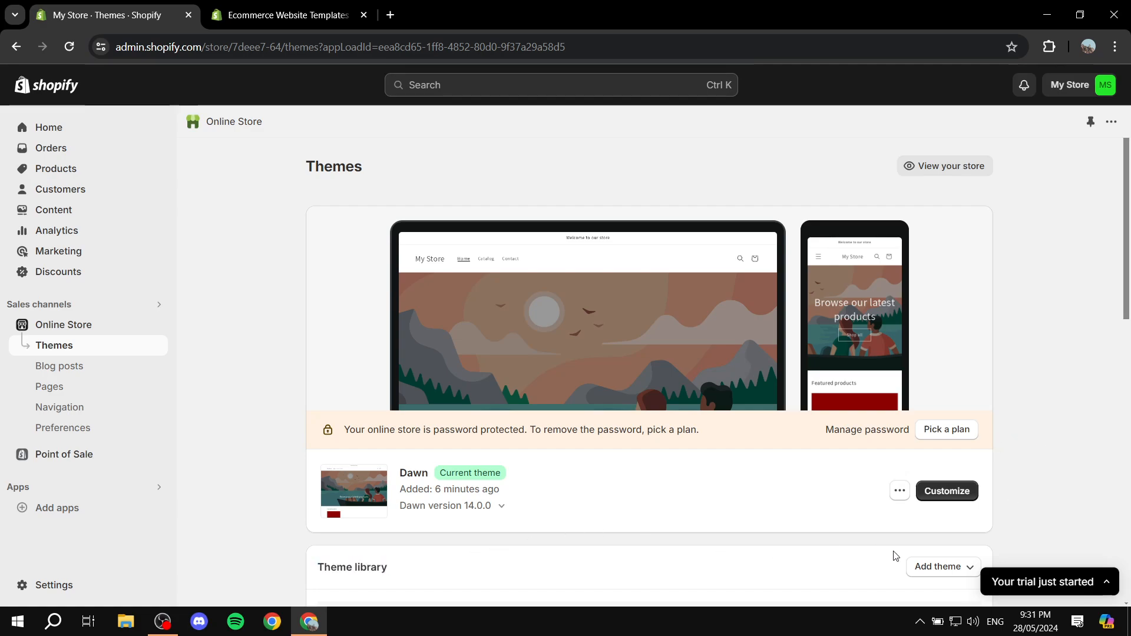
- Go from the store's theme library to the Shopify Theme Store to add a new theme
click(928, 569)
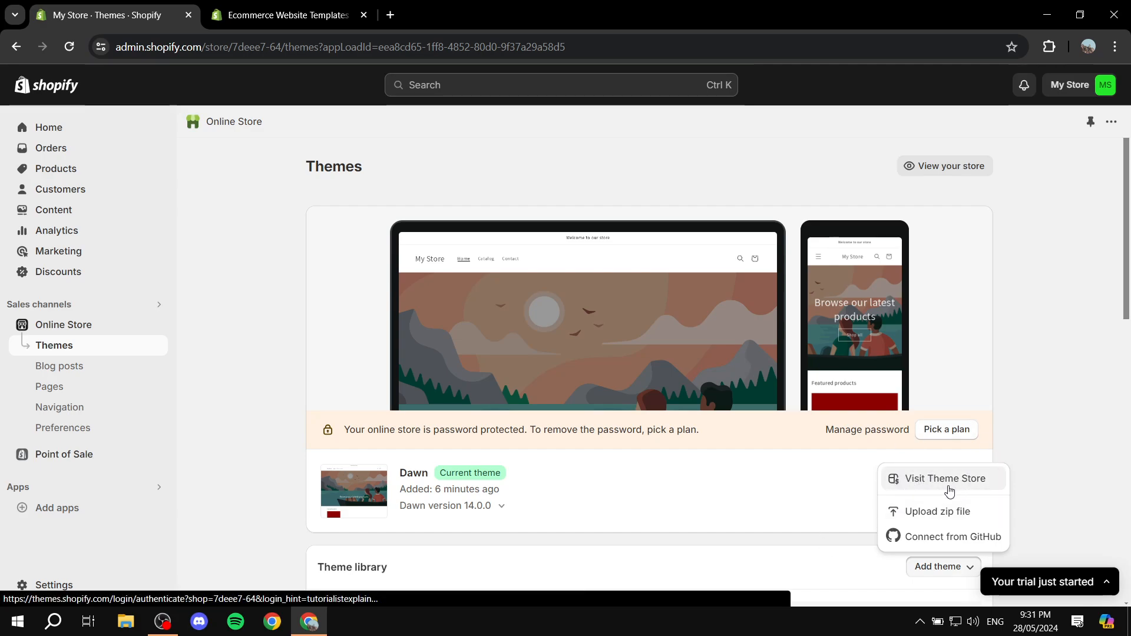
click(970, 488)
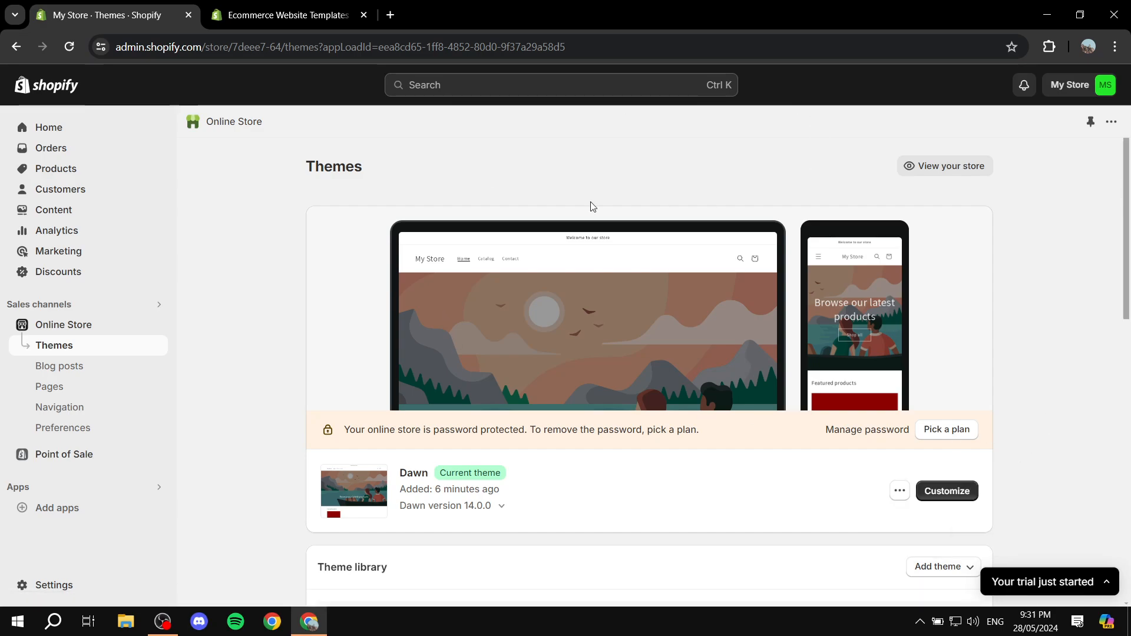
click(338, 5)
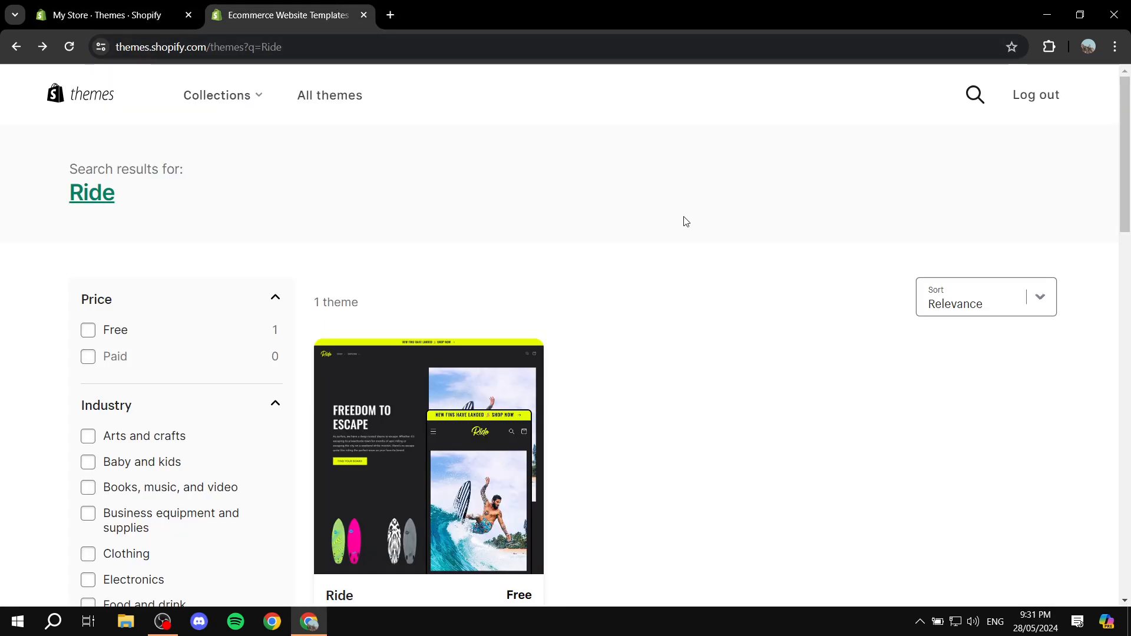
- Open the page of the free Ride theme from the Theme Store's search results
click(972, 93)
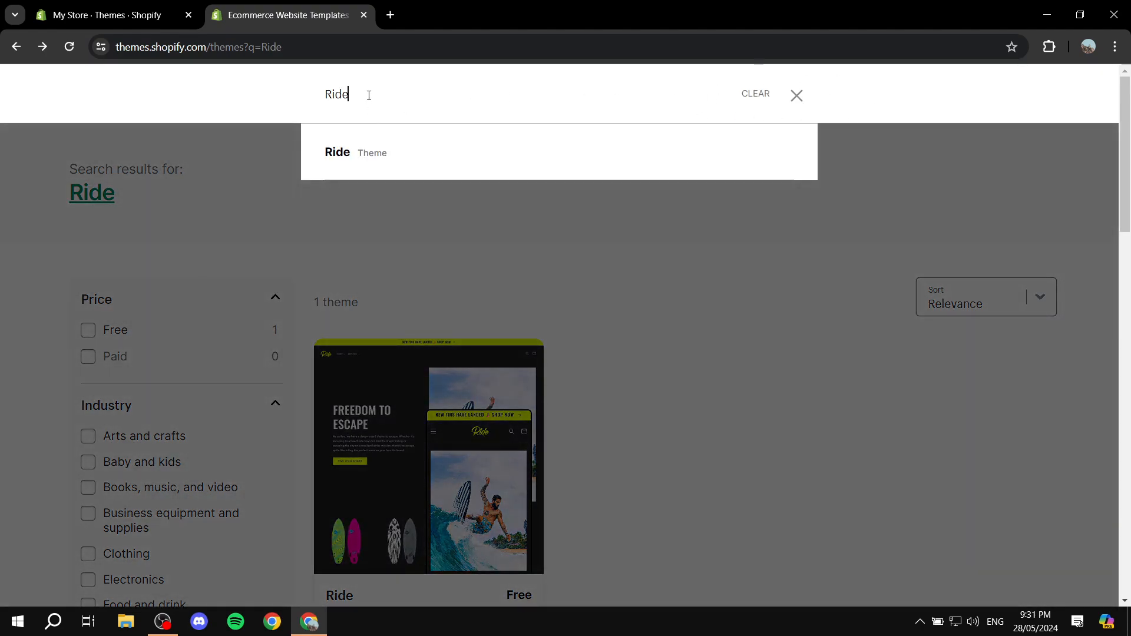
drag(369, 96, 295, 97)
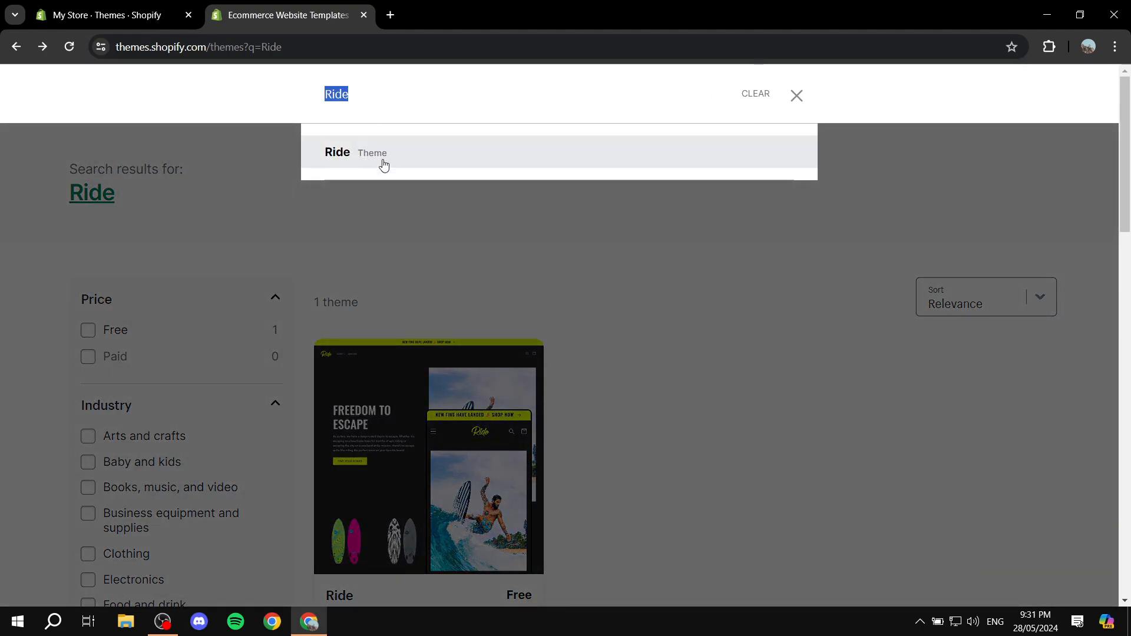
click(362, 213)
scroll(258, 411, down, 1)
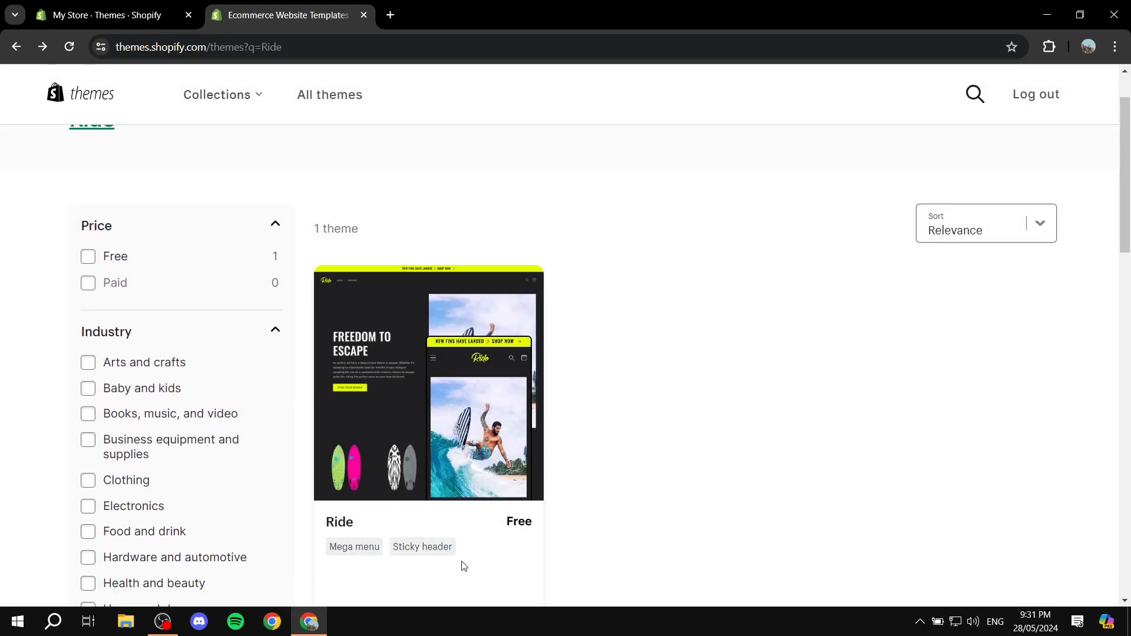
click(446, 387)
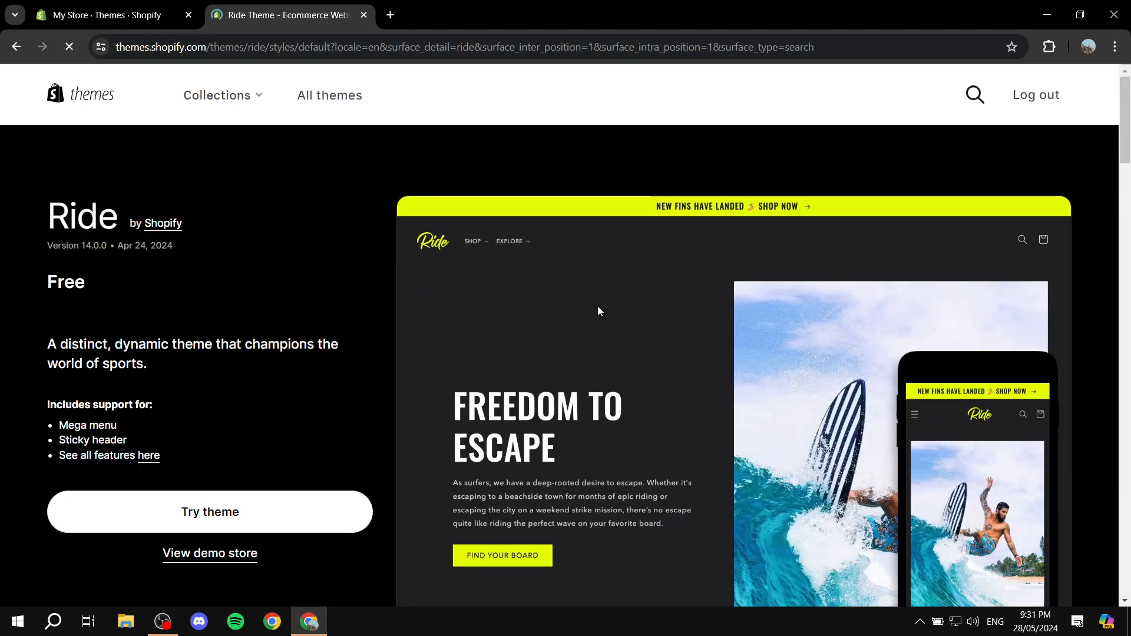
- Examine the Ride theme's page, including its feature highlights and price
scroll(629, 314, down, 9)
scroll(628, 348, up, 6)
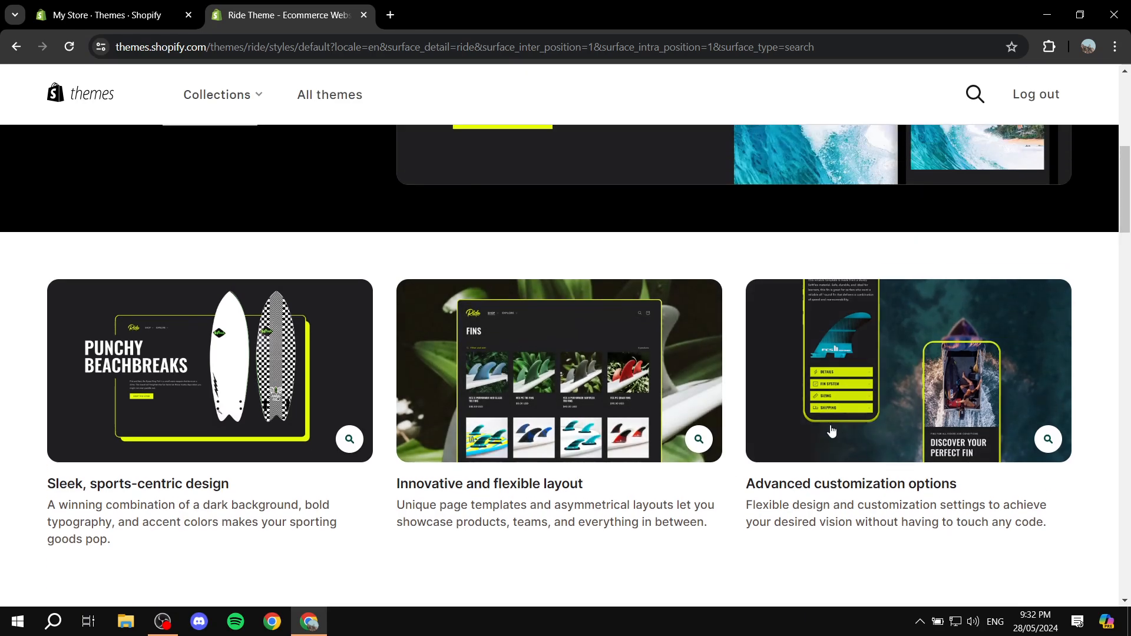
scroll(627, 350, up, 3)
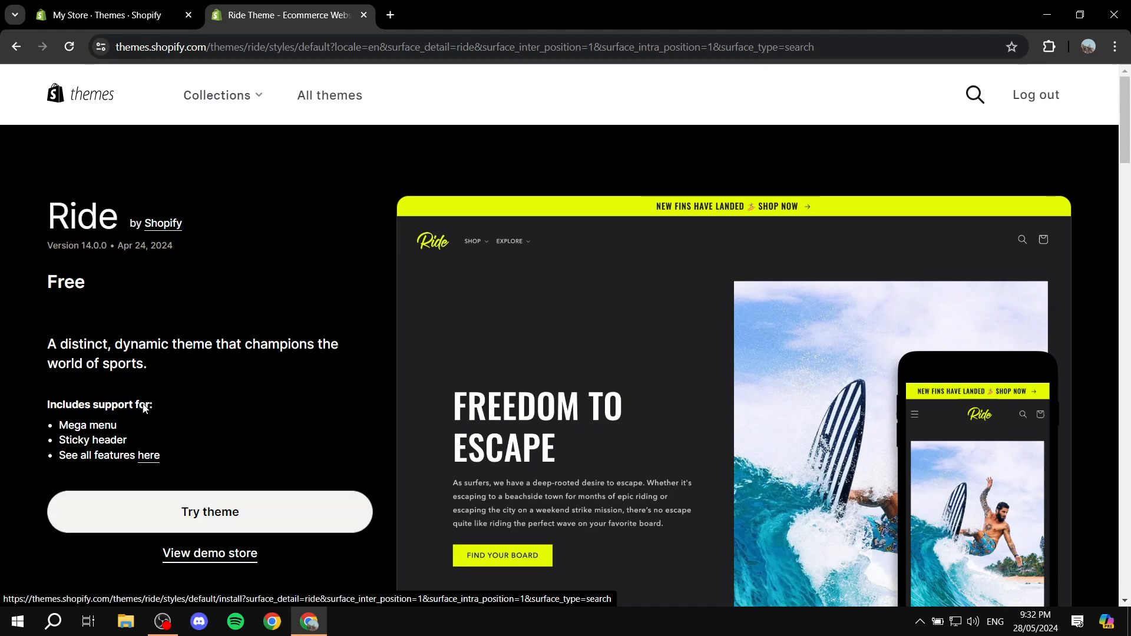
drag(30, 278, 131, 277)
click(130, 271)
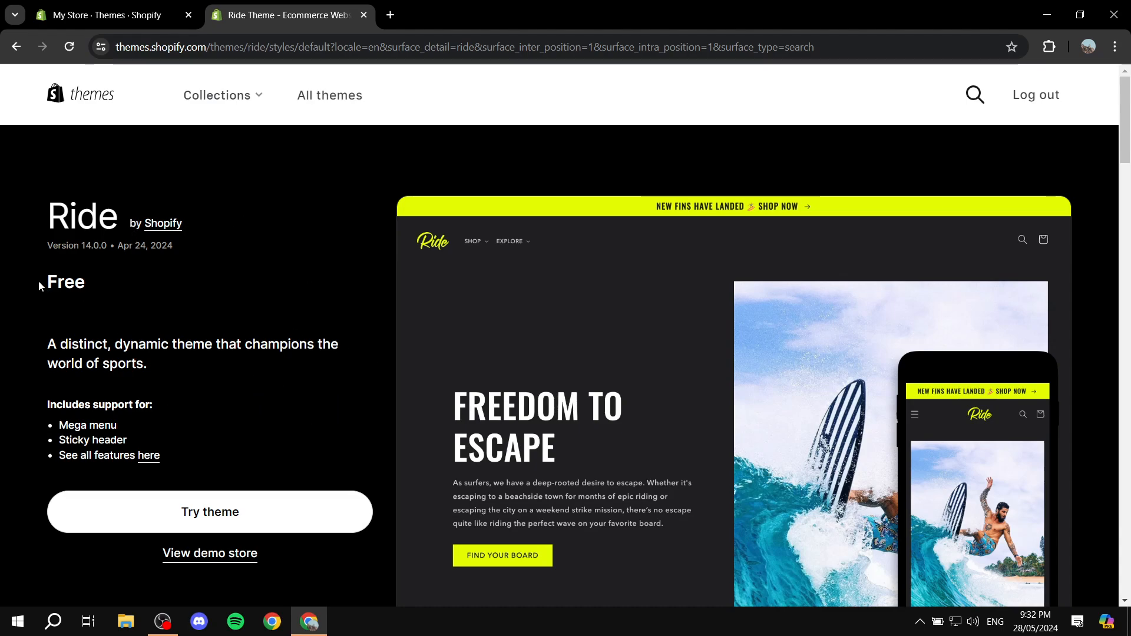
drag(38, 280, 146, 281)
click(146, 281)
- Add the Ride theme to the store's theme library and collapse the trial notice
click(227, 514)
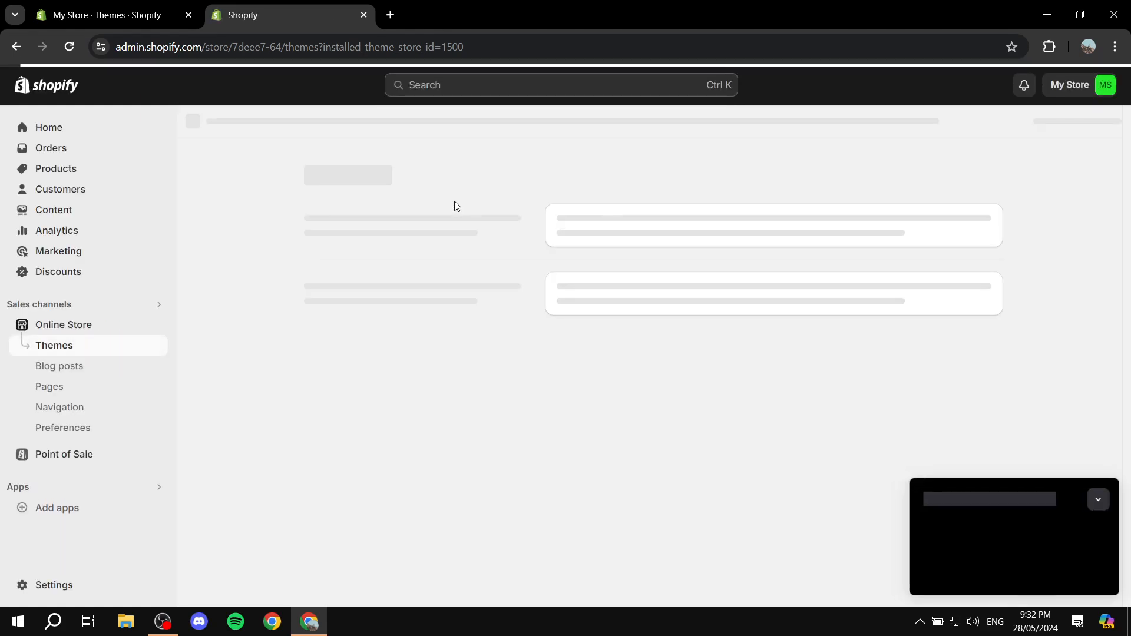
click(1097, 484)
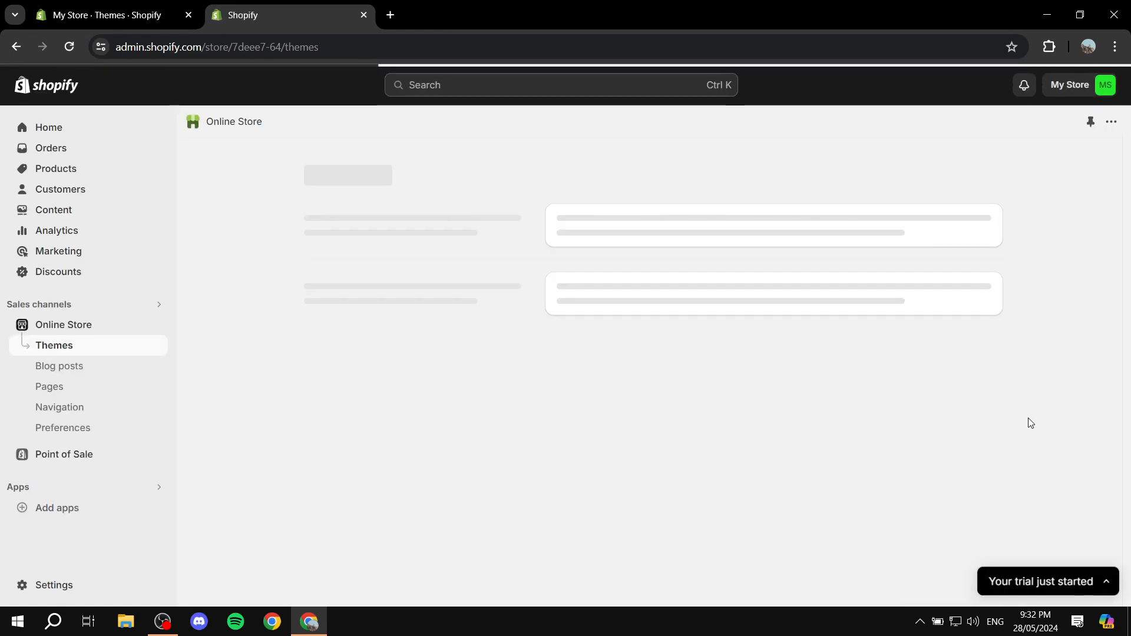
scroll(949, 328, down, 2)
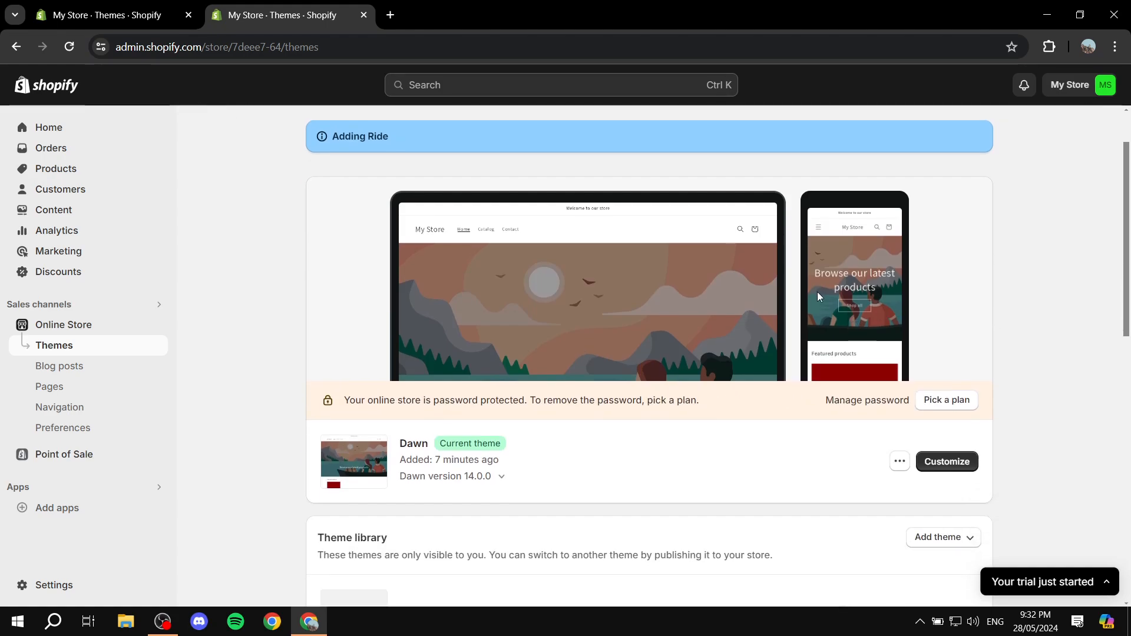
scroll(818, 292, down, 1)
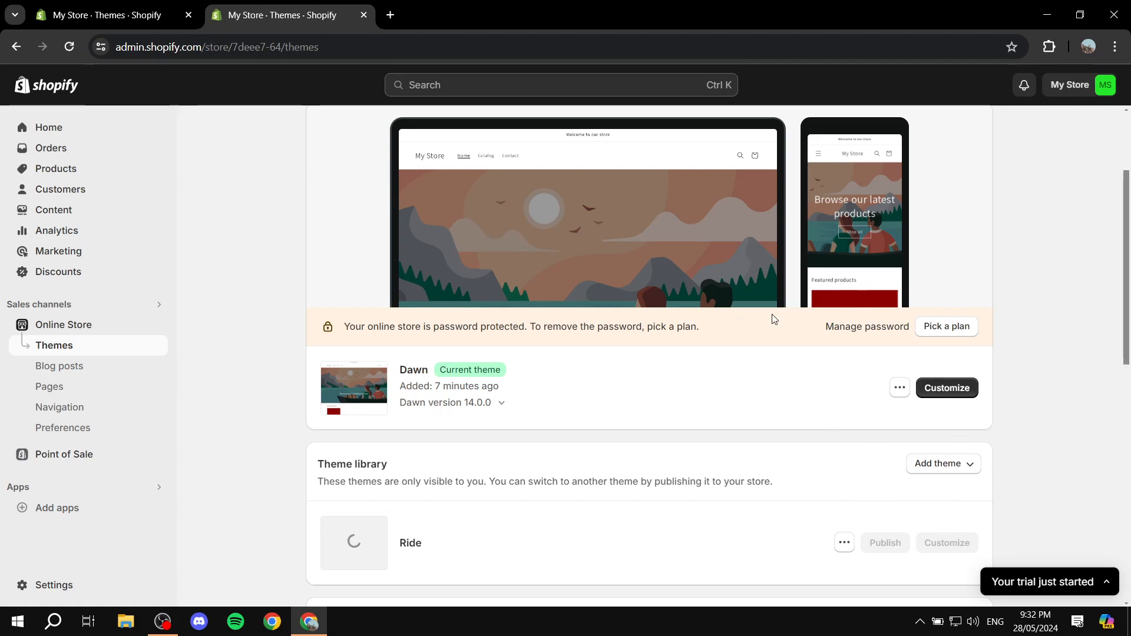
scroll(919, 485, down, 1)
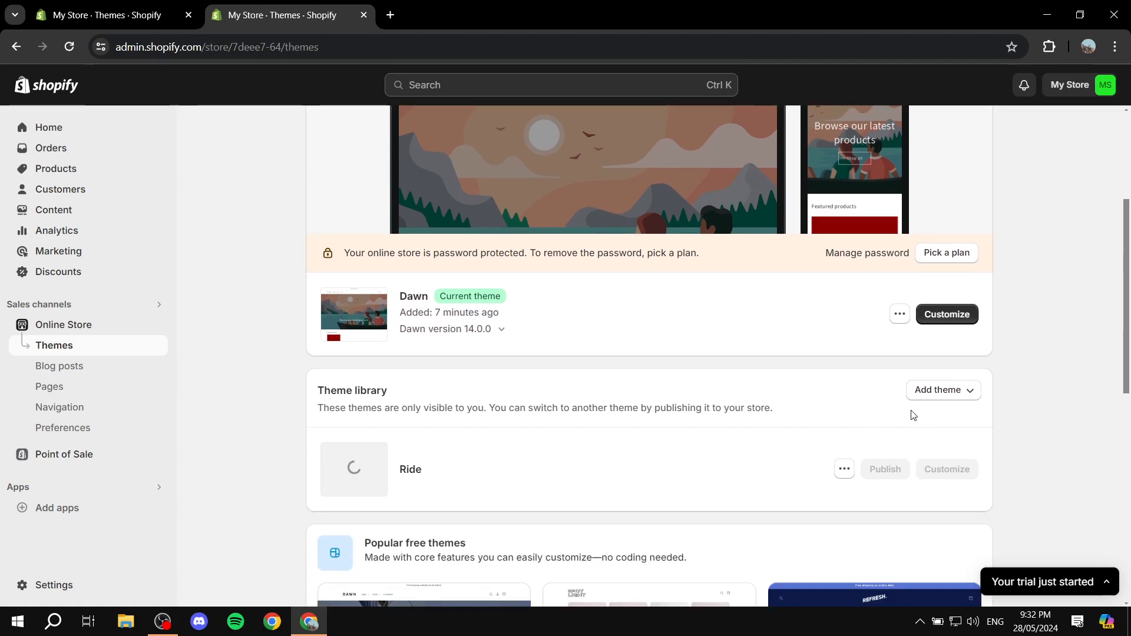
- Publish the Ride theme from the theme library to replace Dawn as the current theme
scroll(905, 433, up, 1)
click(885, 543)
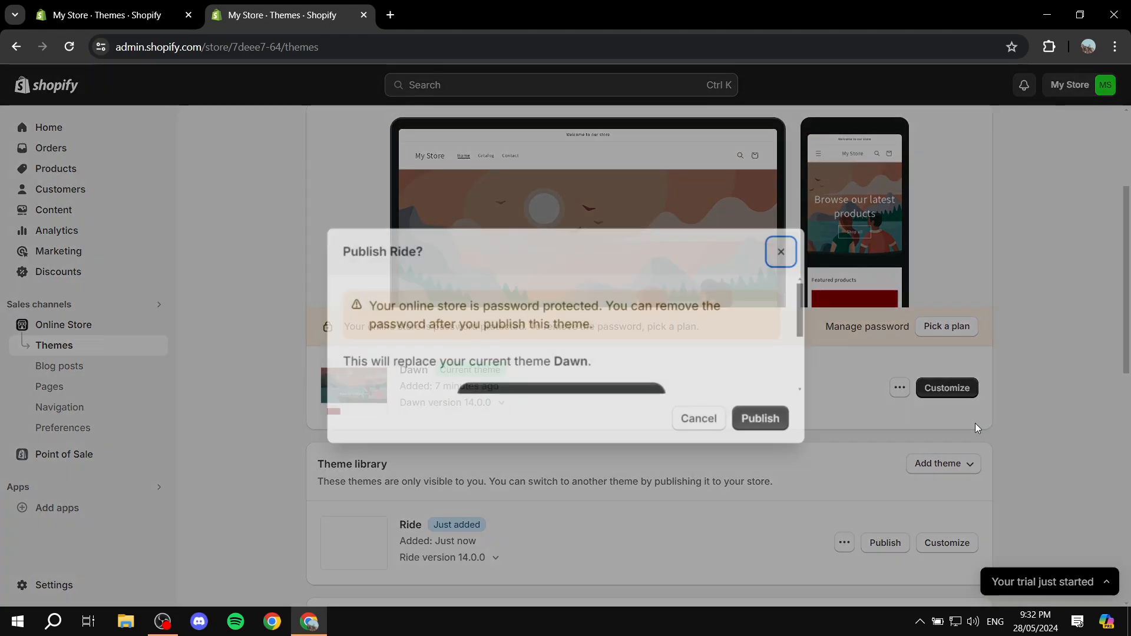
click(750, 471)
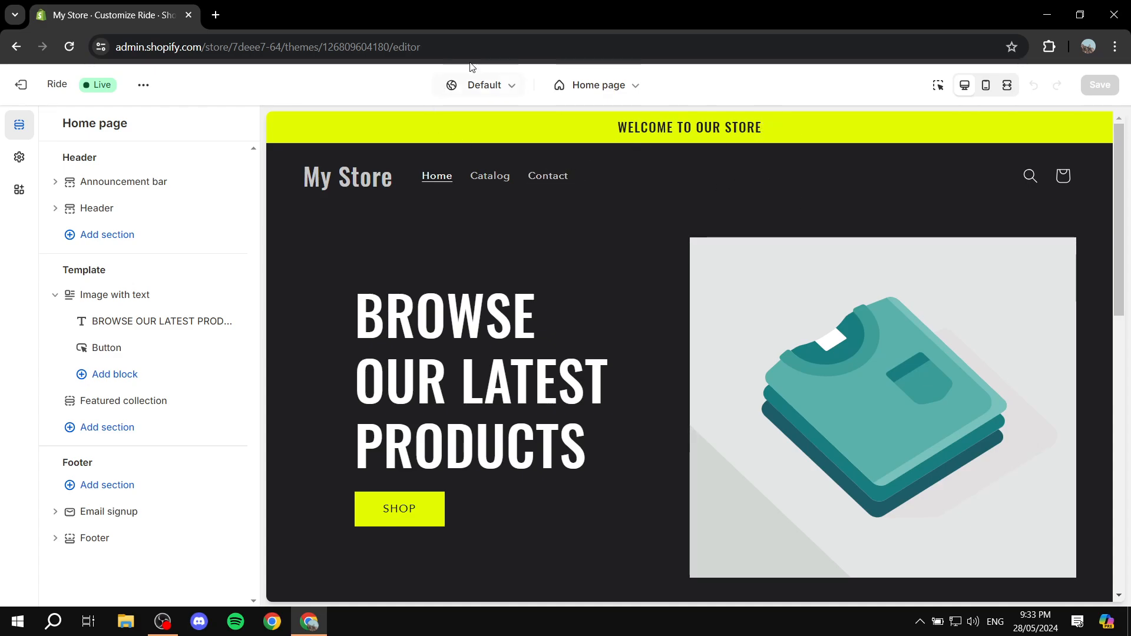
- Examine the Ride home page preview from announcement bar to footer and the list of pages available for customizing
scroll(784, 288, down, 6)
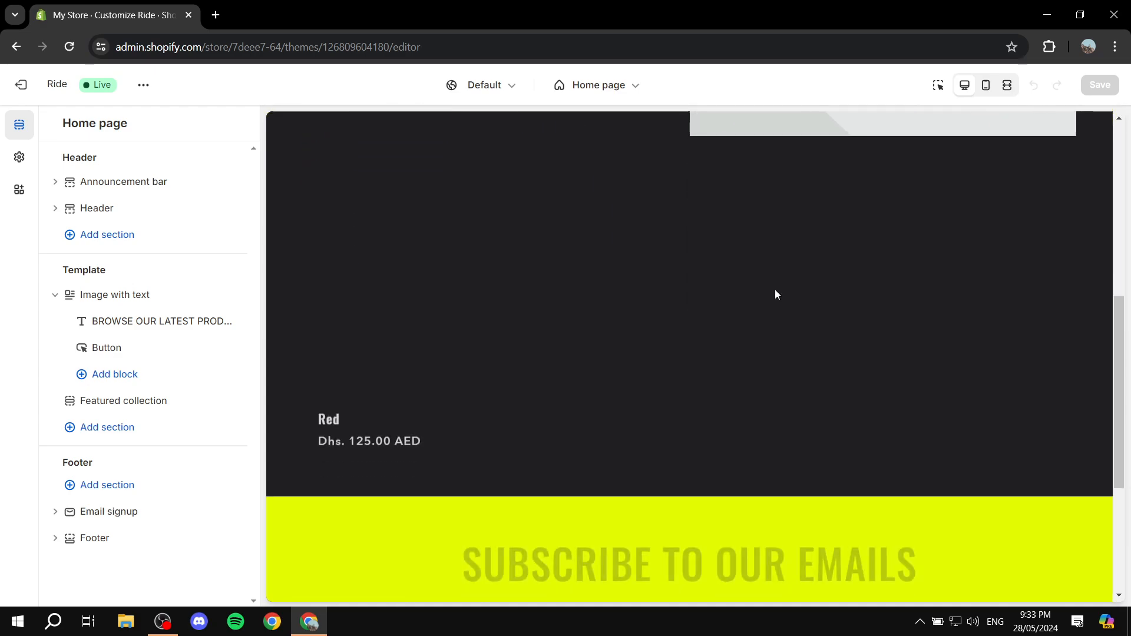
scroll(724, 286, down, 4)
scroll(595, 360, up, 9)
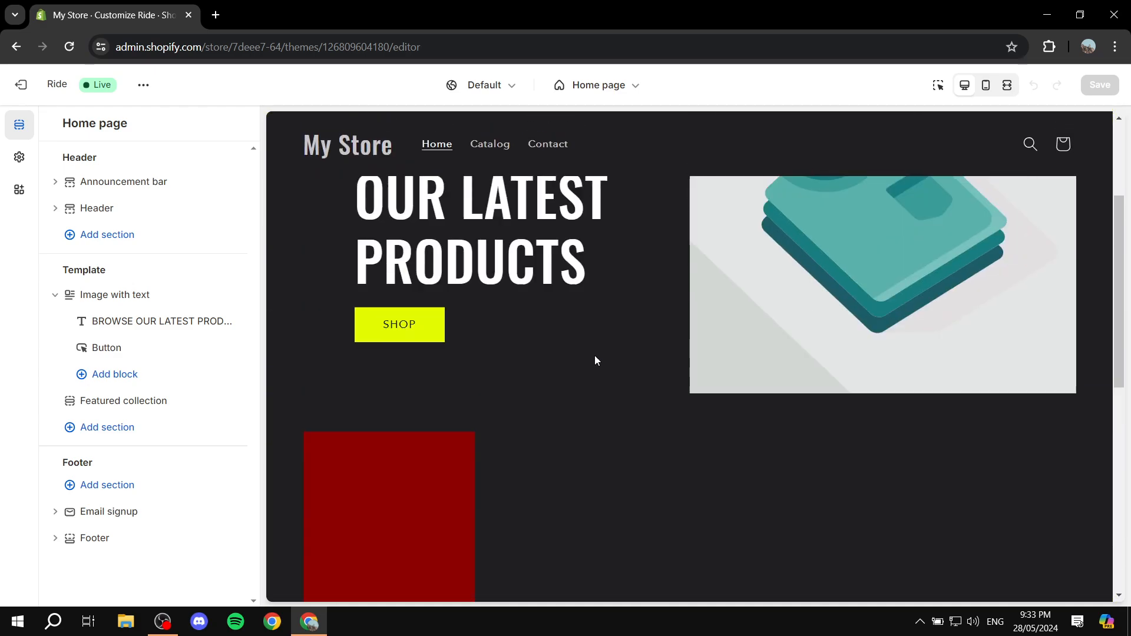
scroll(607, 294, up, 3)
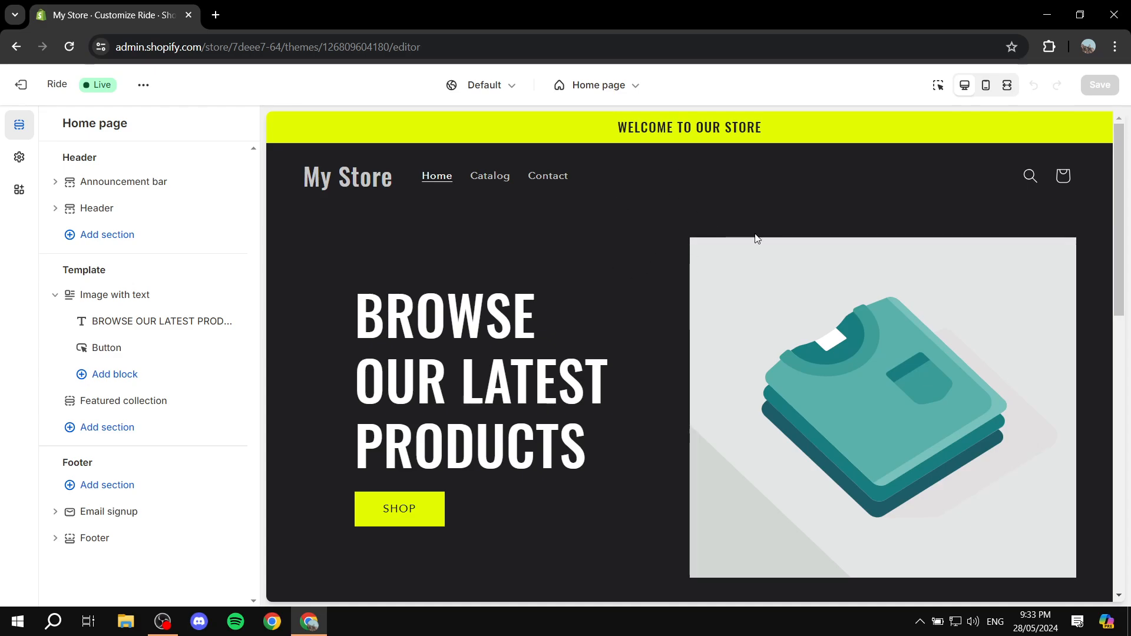
click(634, 87)
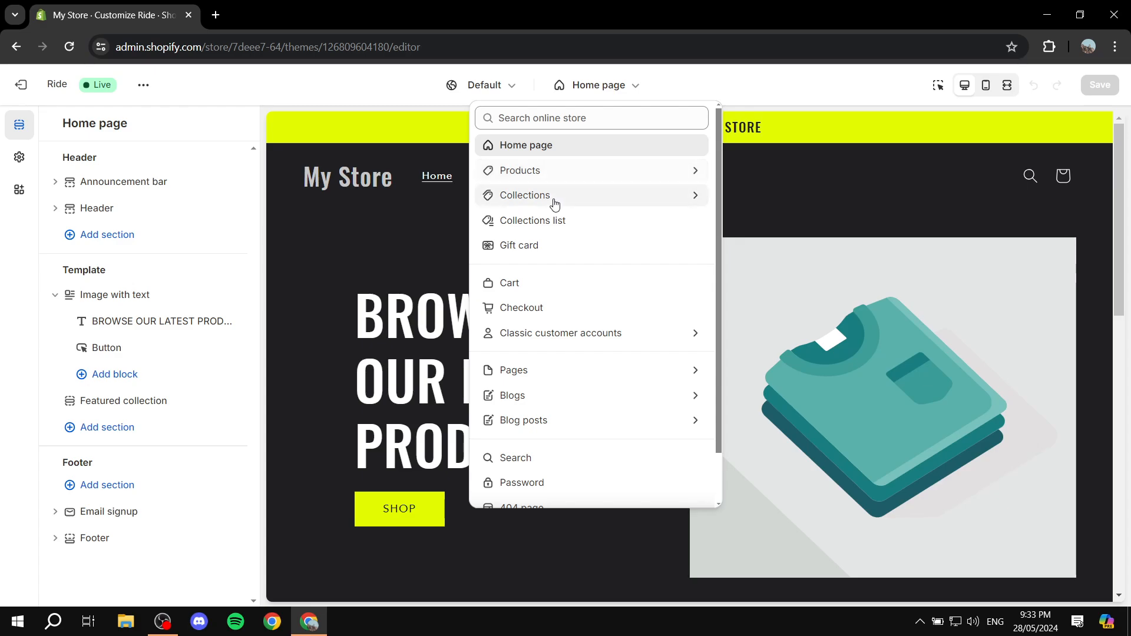
scroll(613, 401, down, 1)
scroll(611, 404, up, 1)
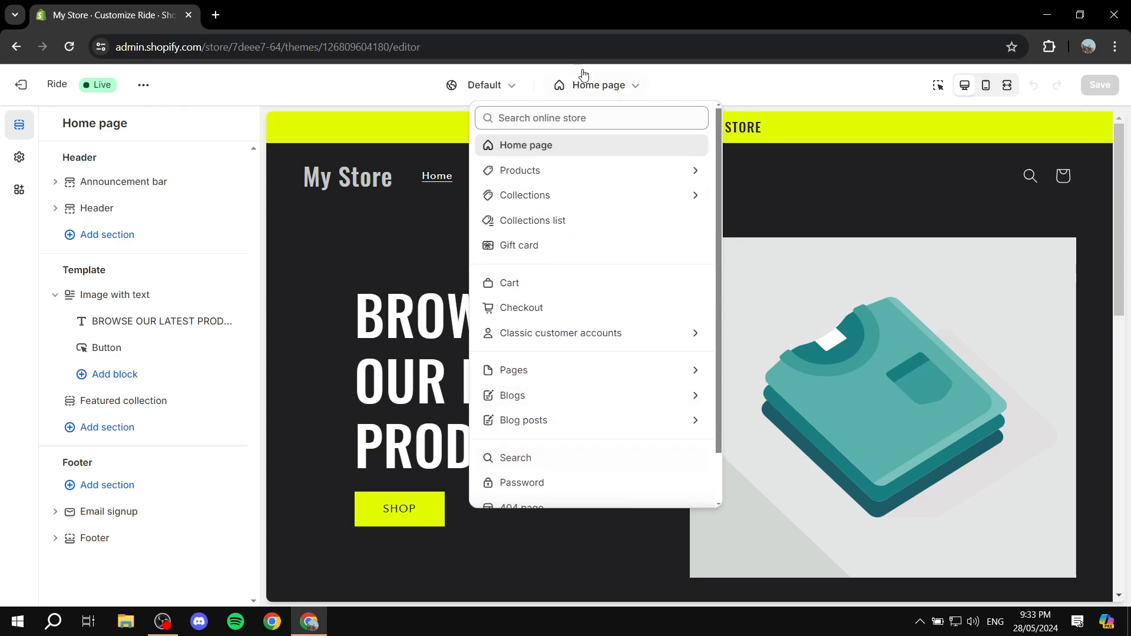
click(628, 85)
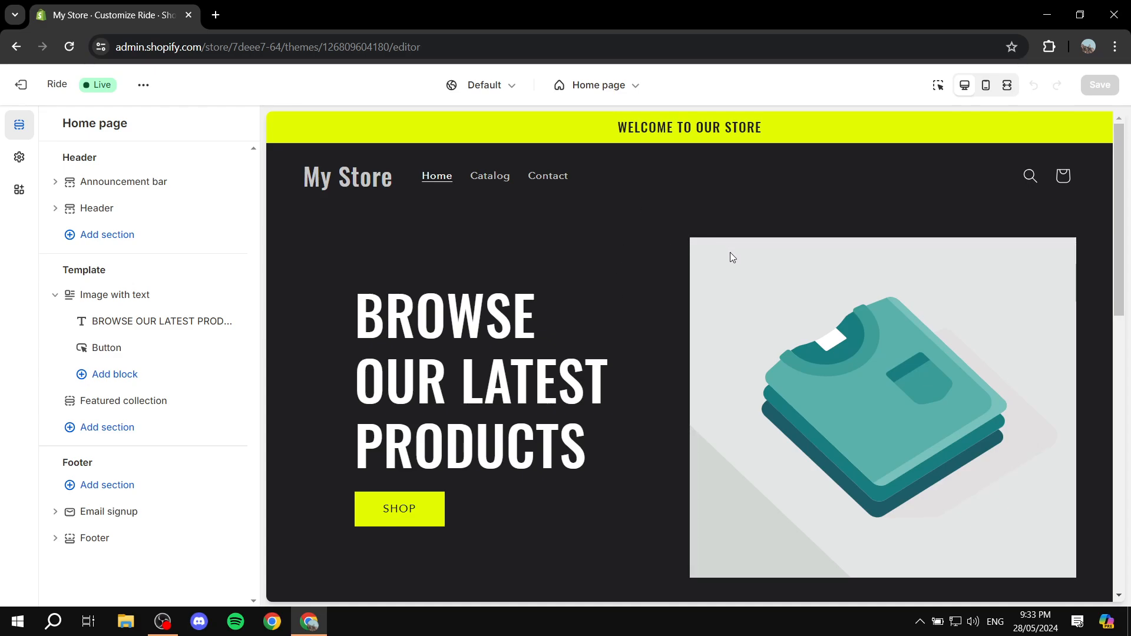
scroll(681, 422, down, 6)
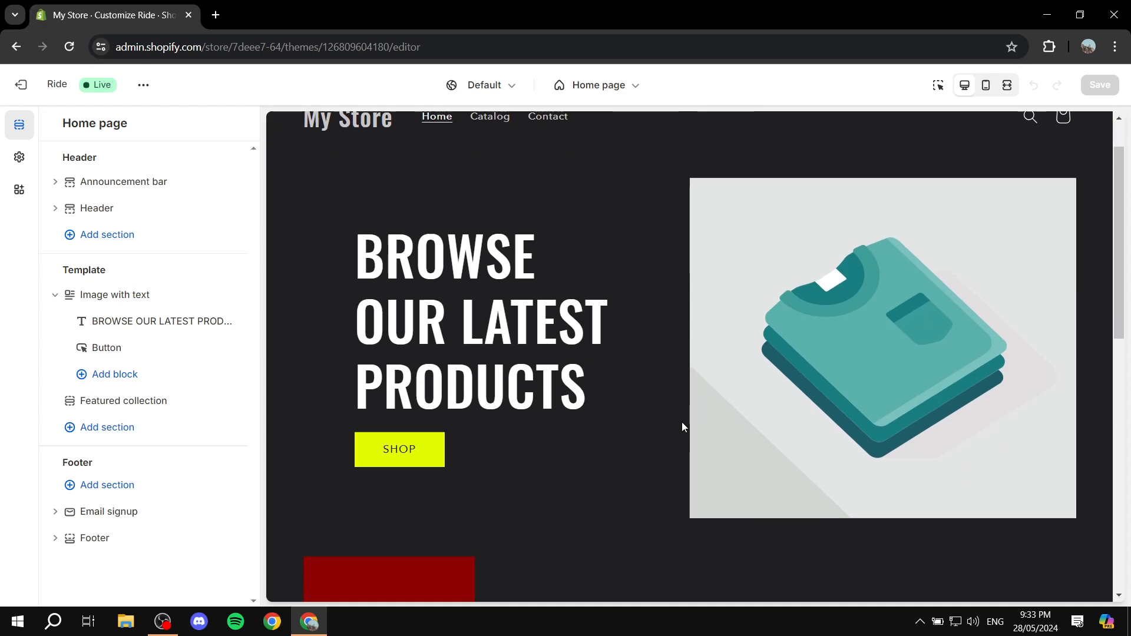
scroll(689, 369, up, 6)
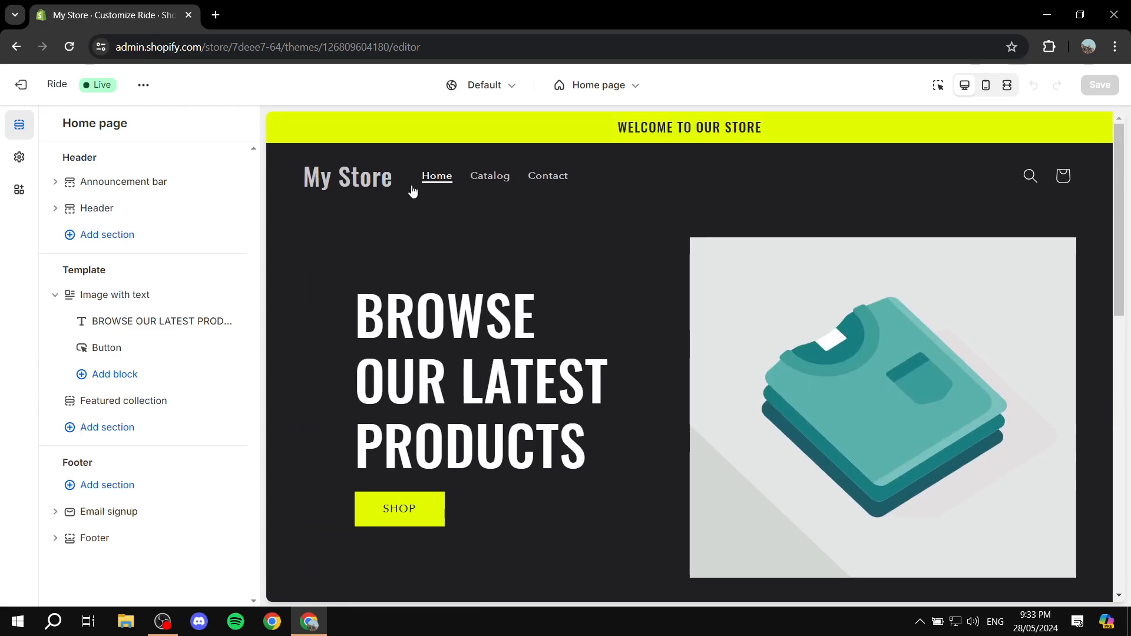
drag(56, 125, 132, 122)
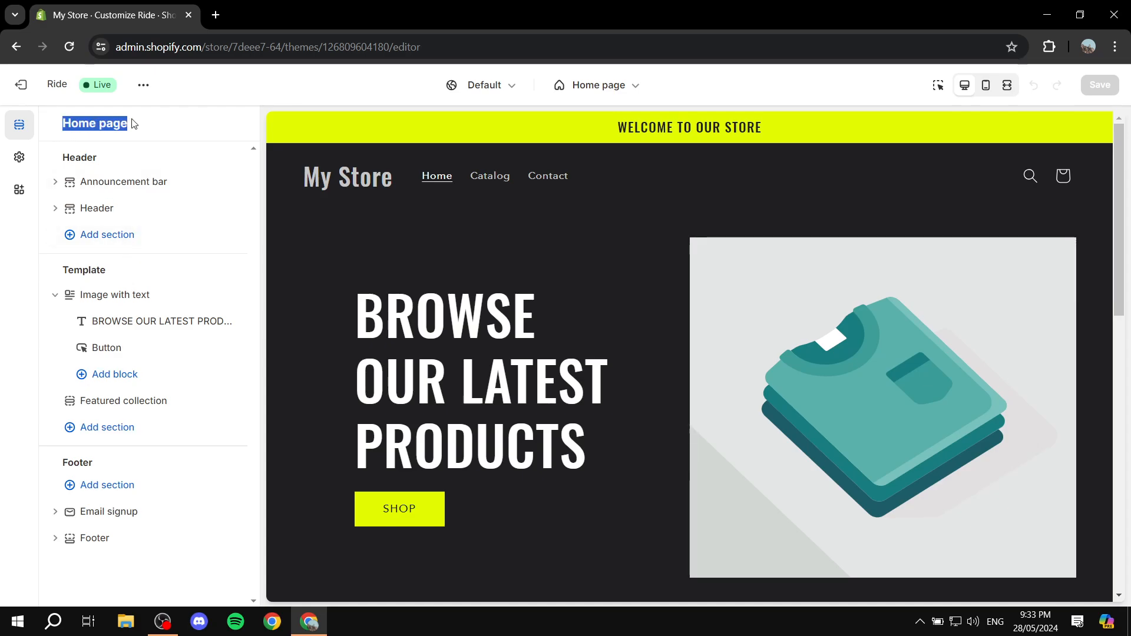
click(141, 122)
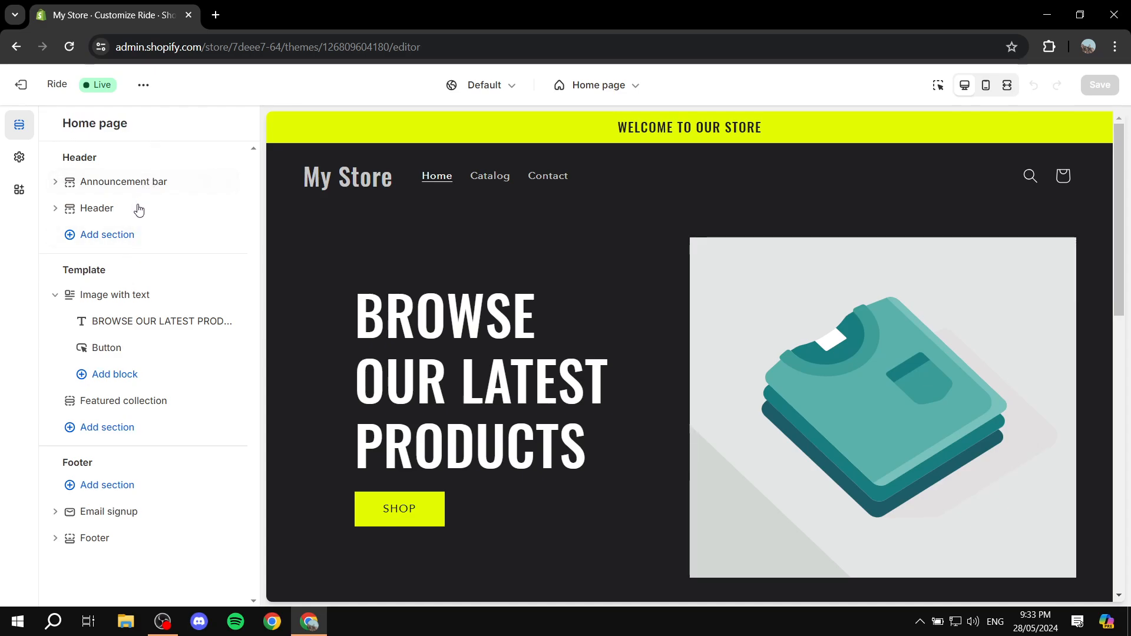
drag(59, 125, 135, 122)
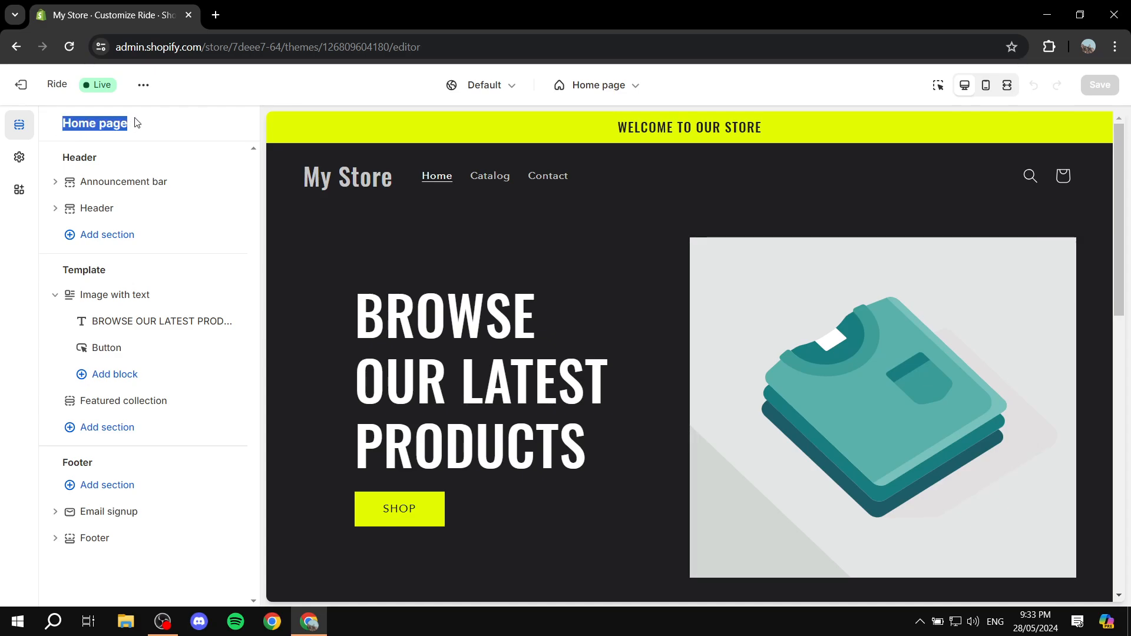
click(137, 122)
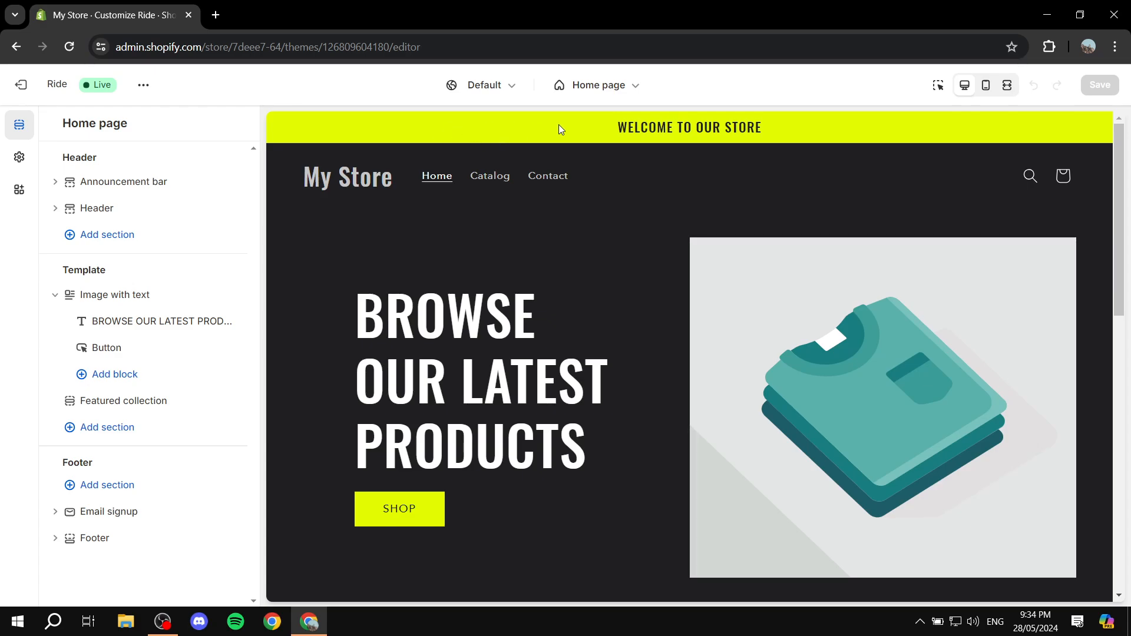
drag(558, 125, 833, 129)
- View the Announcement bar section's settings, then return to the section list and expand the announcement bar's blocks
click(110, 188)
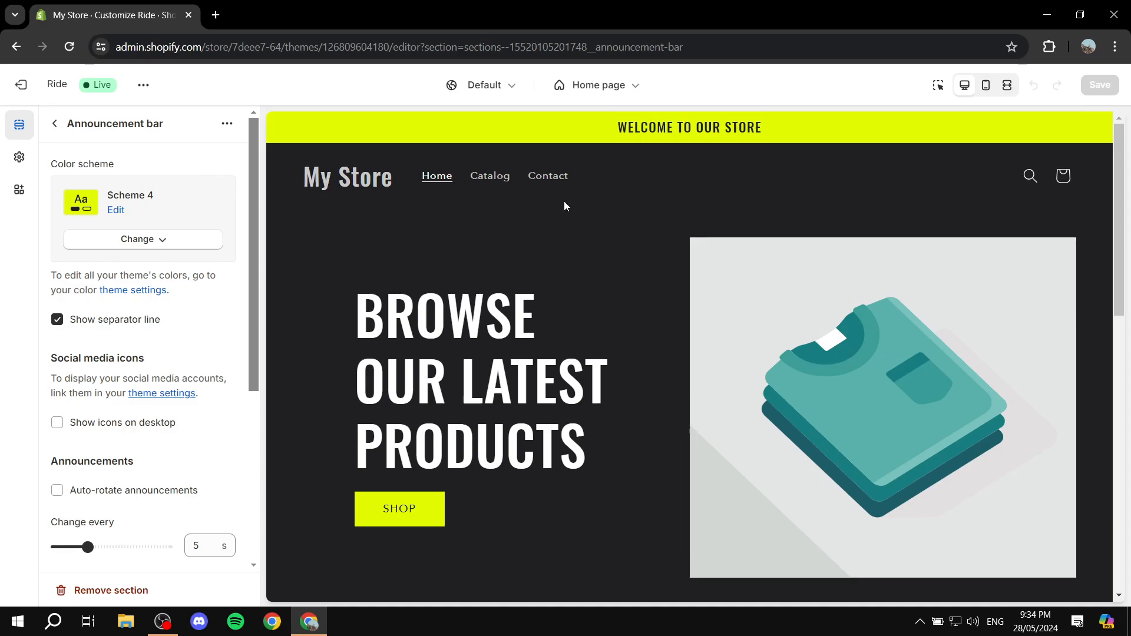
click(54, 123)
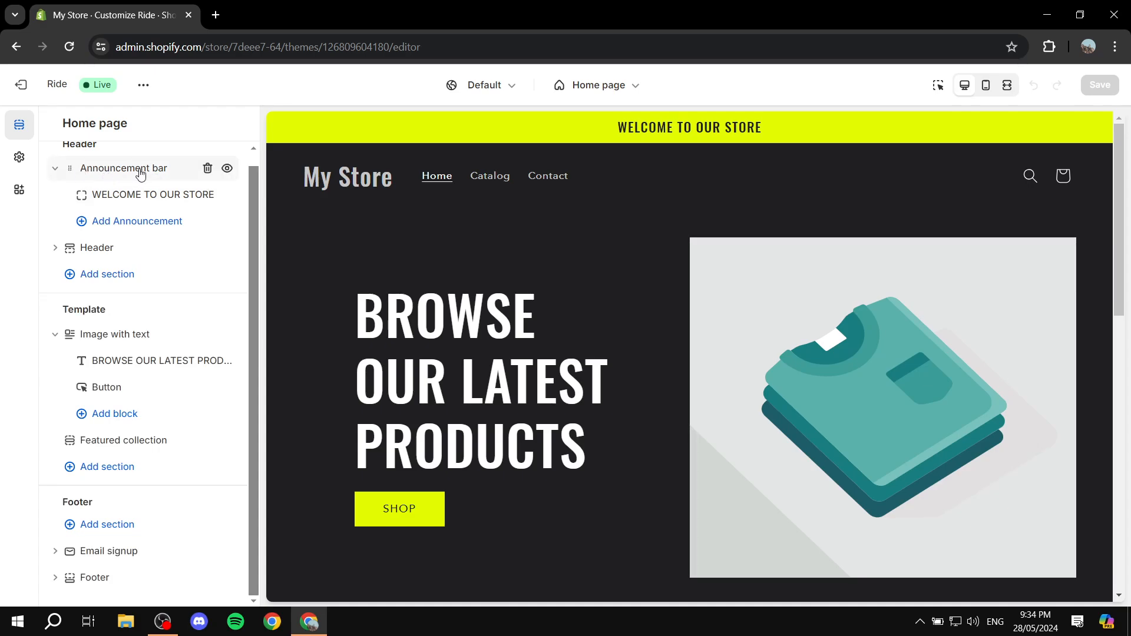
click(57, 172)
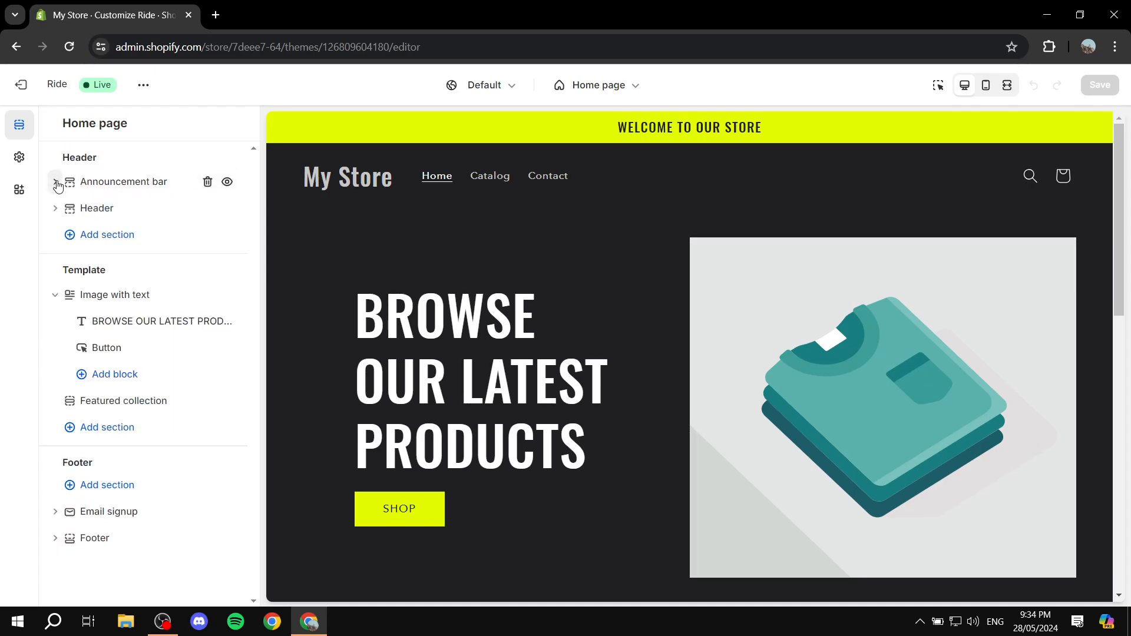
click(56, 181)
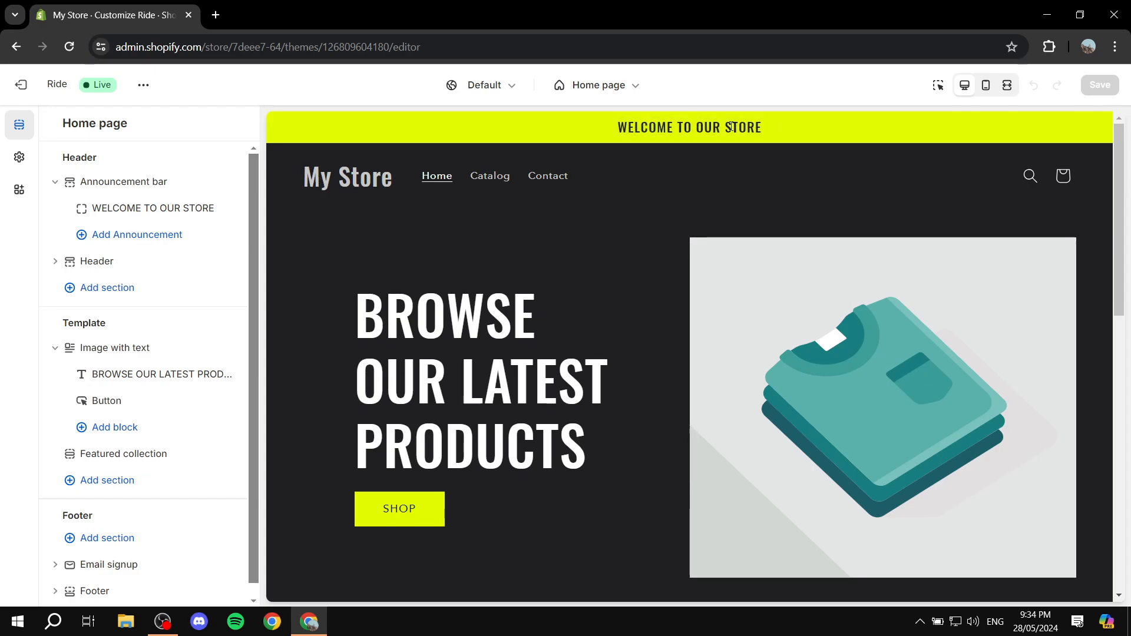
- Change the announcement block's text to "15% OFF"
click(147, 212)
click(195, 183)
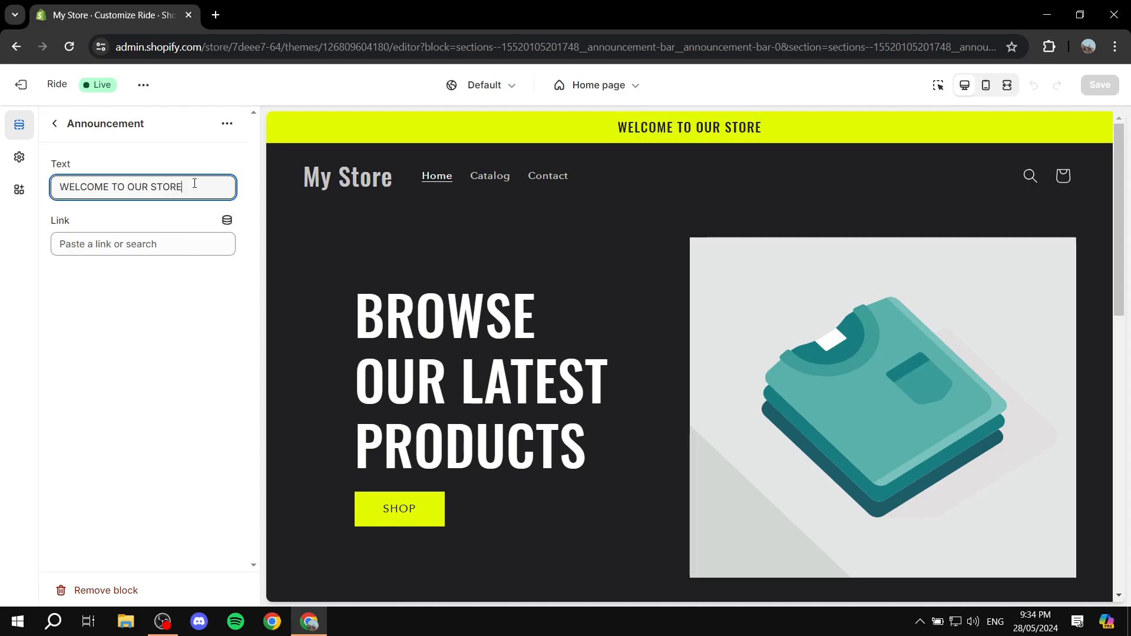
key(ctrl+a)
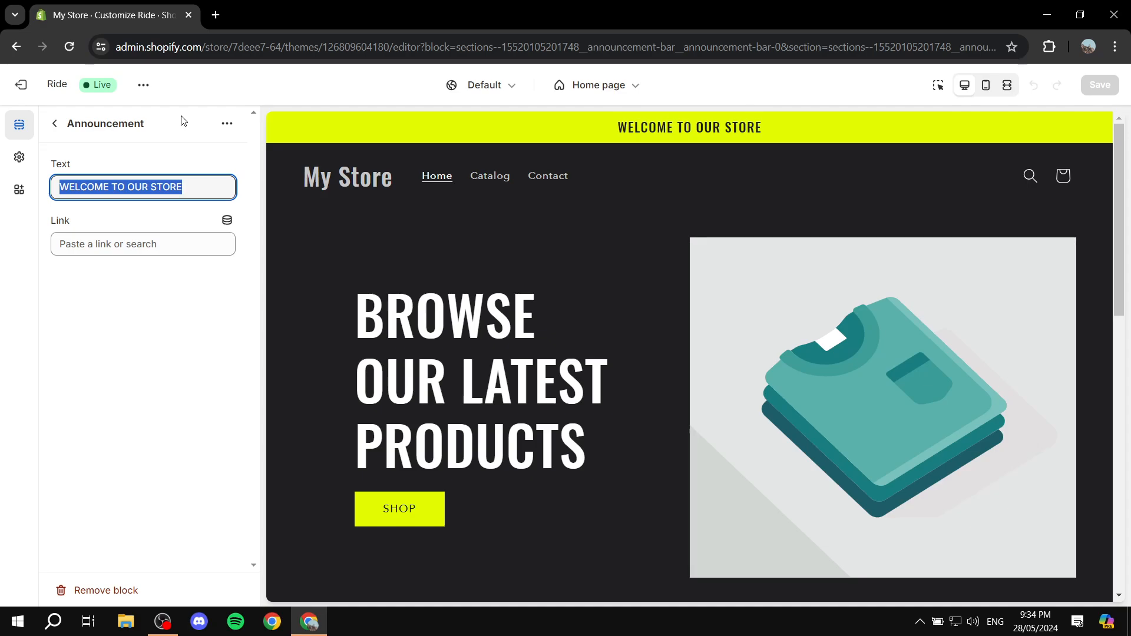
text(15% OFF)
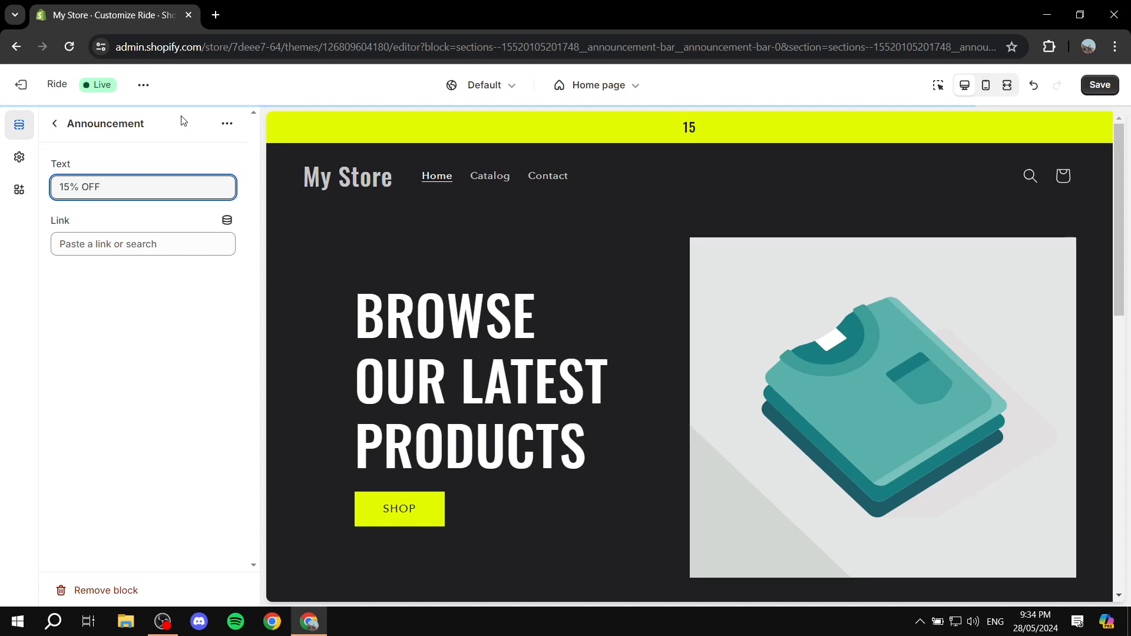
click(175, 328)
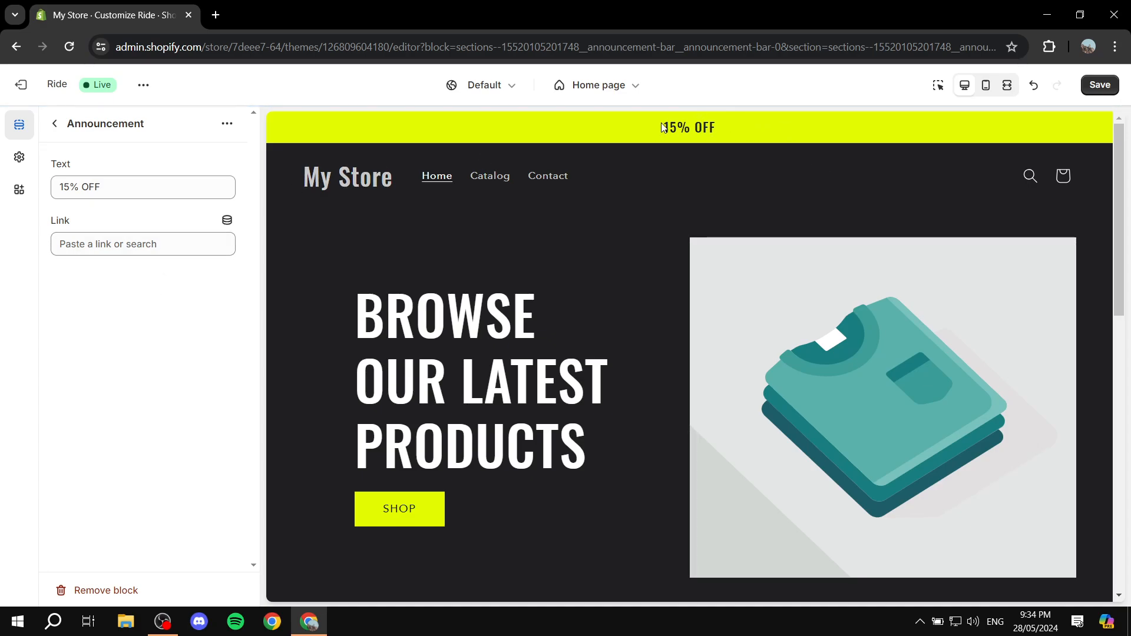
- Link the announcement to the product Red and save the theme changes
drag(52, 222, 100, 223)
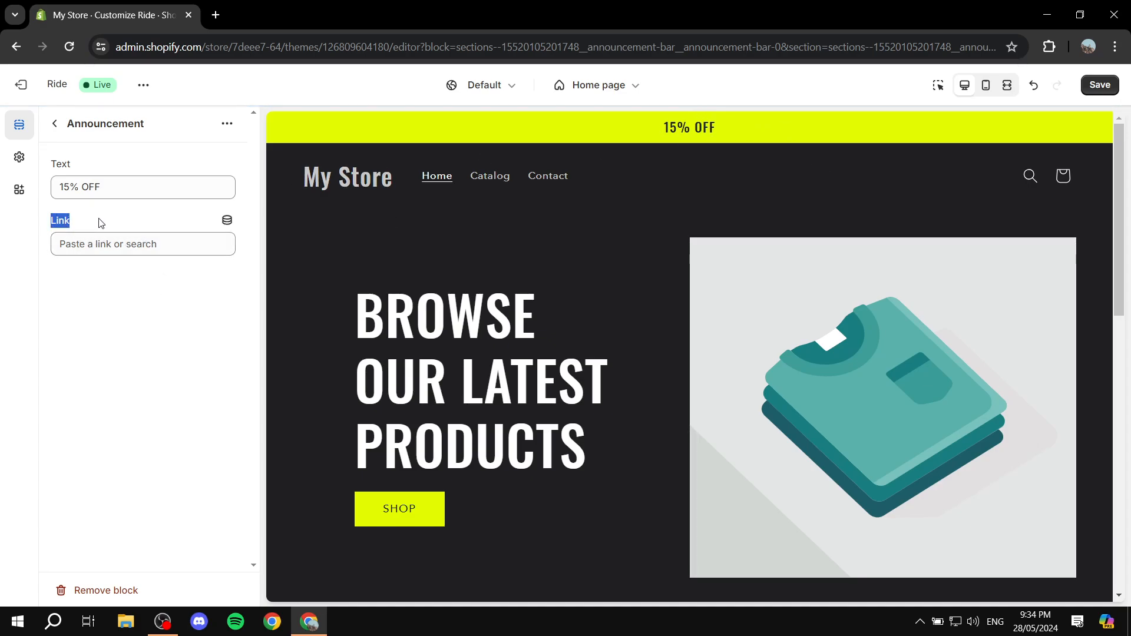
click(121, 244)
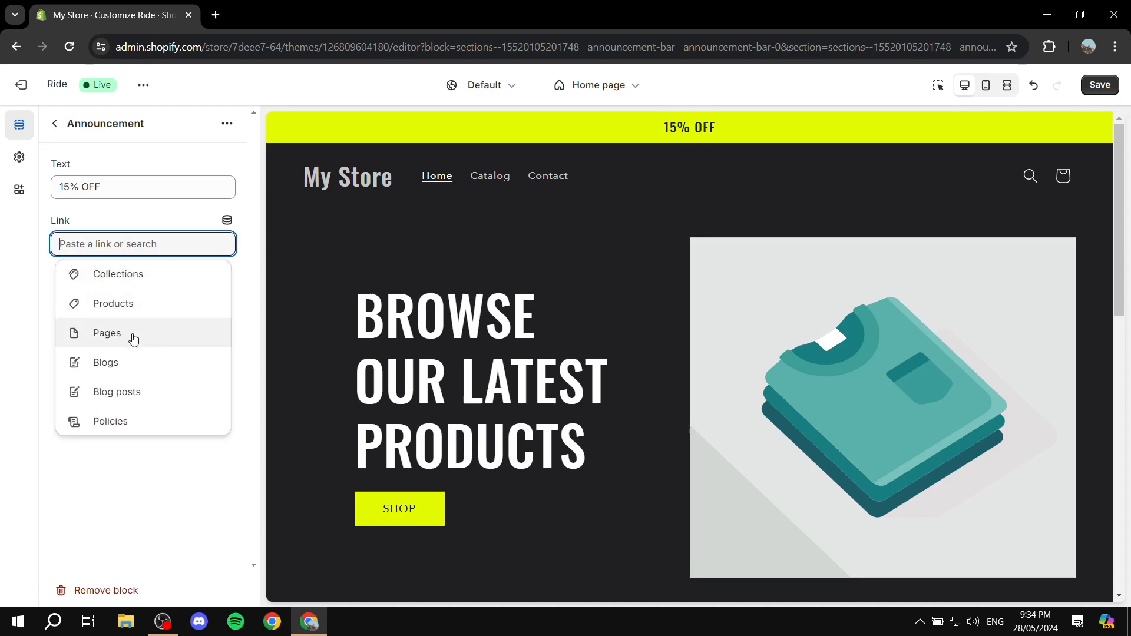
click(118, 305)
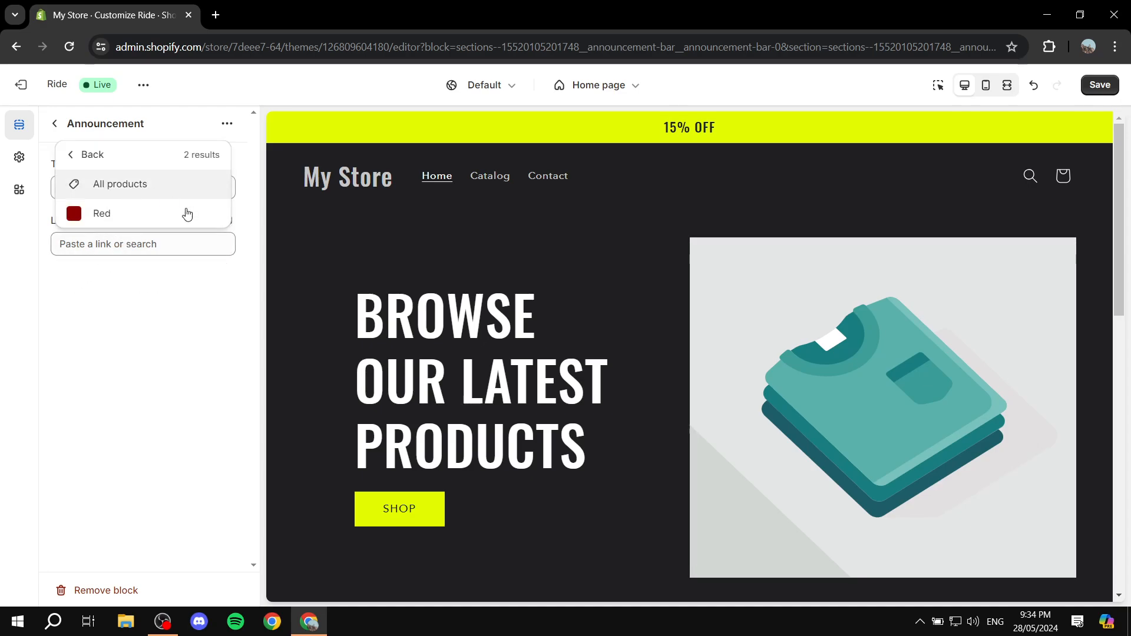
click(118, 217)
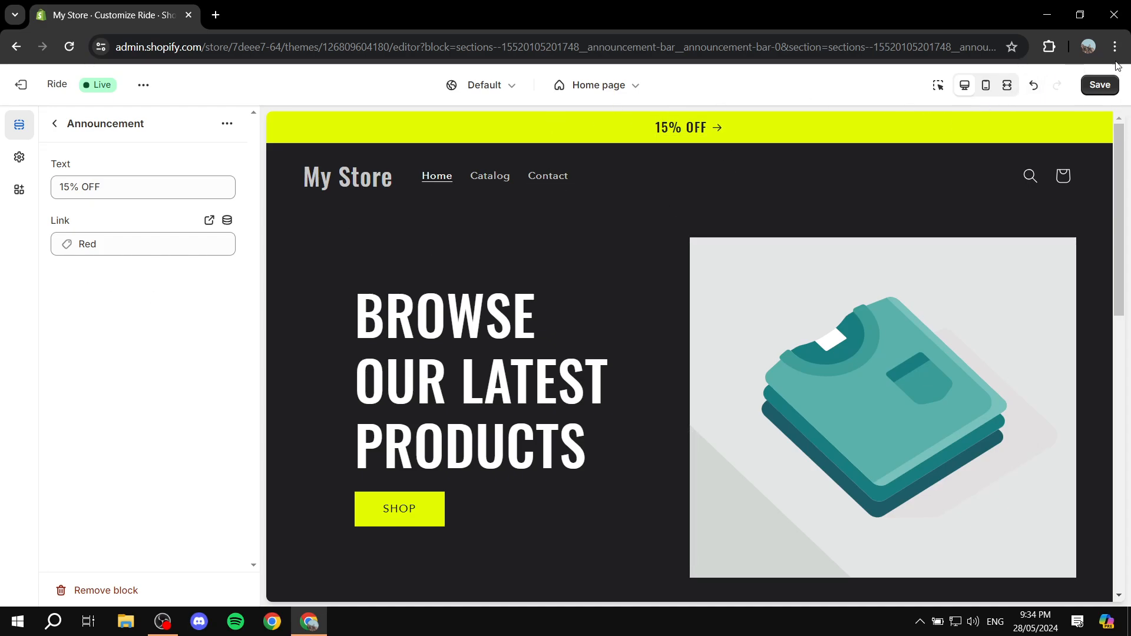
click(1116, 84)
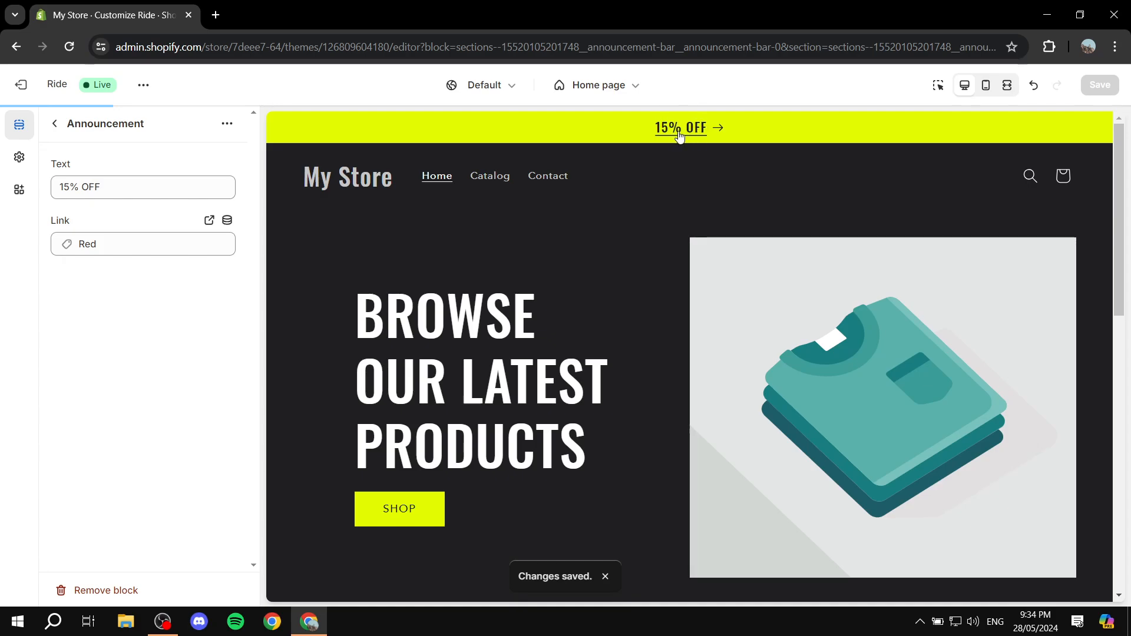
- Return to the section list, toggle the Announcement bar's visibility off and back on, and collapse its blocks
click(55, 125)
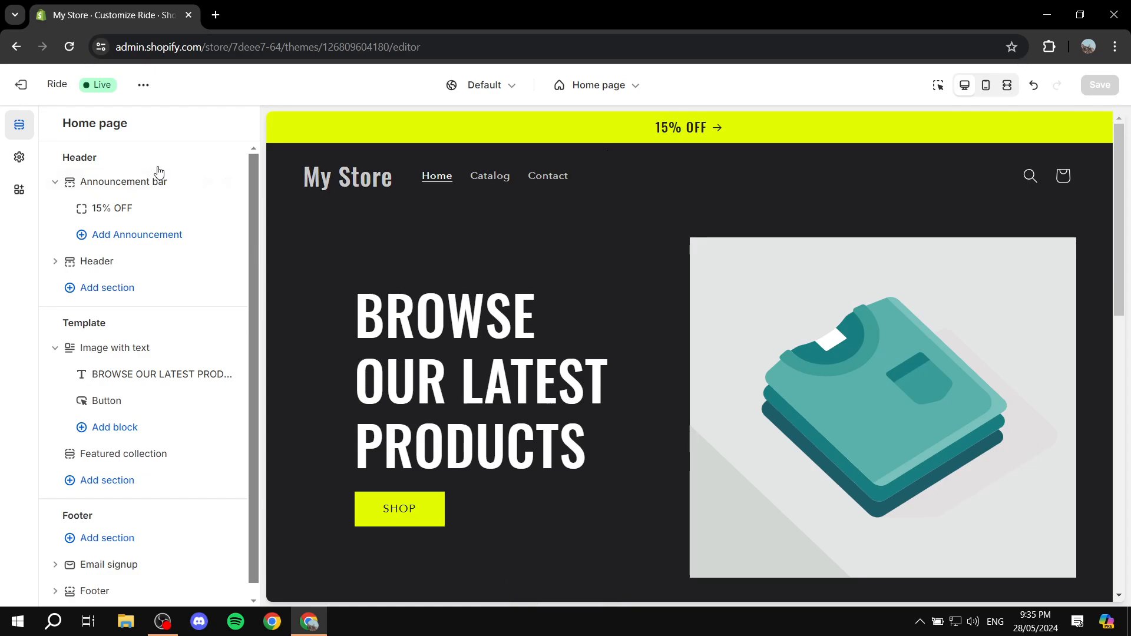
click(227, 183)
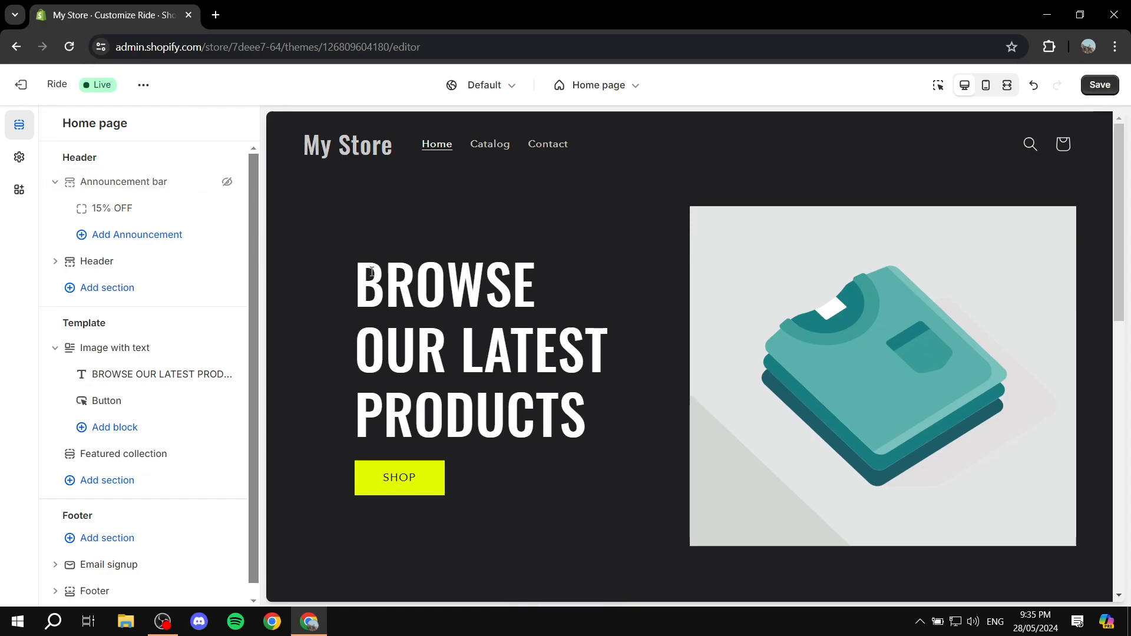
click(227, 182)
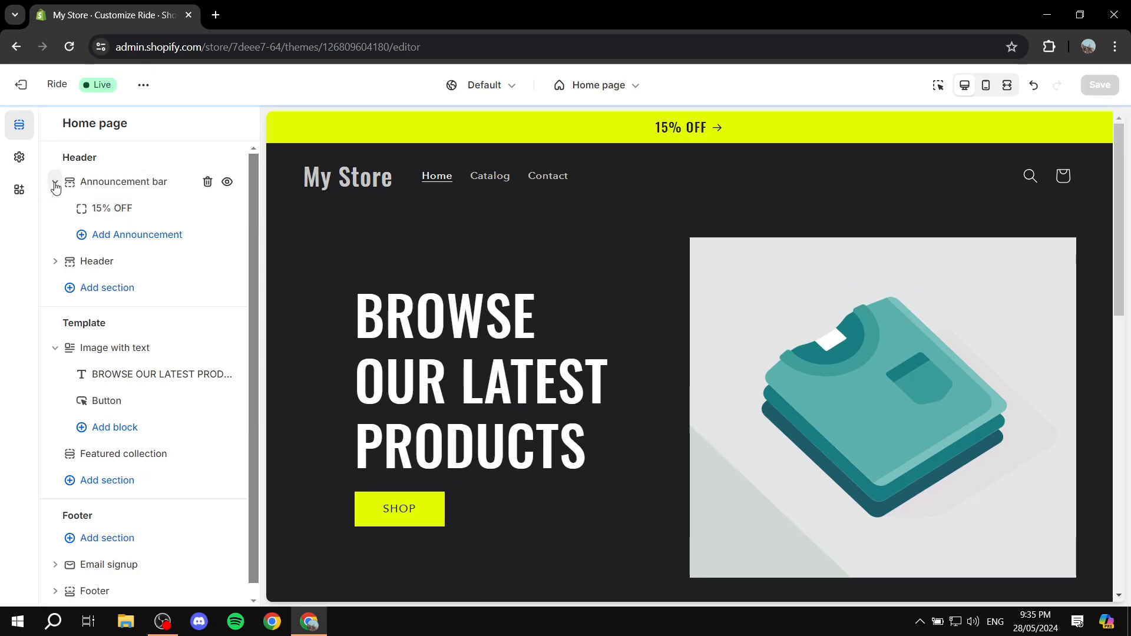
click(55, 184)
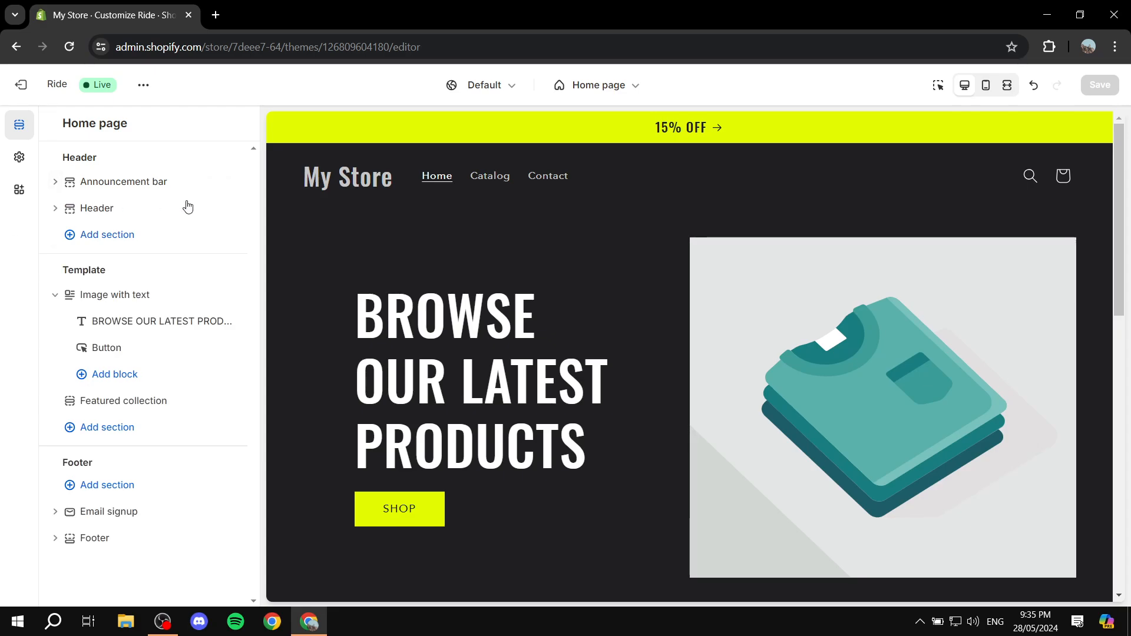
- View the Header section's logo position, menu and color settings, and return to the section list
click(106, 217)
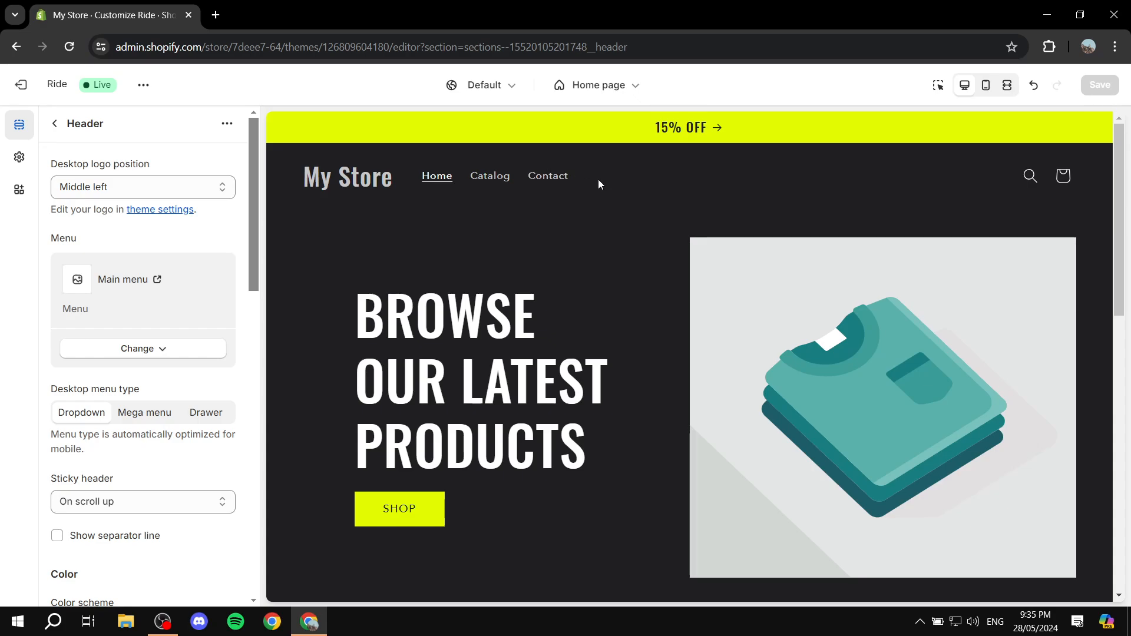
scroll(159, 239, down, 1)
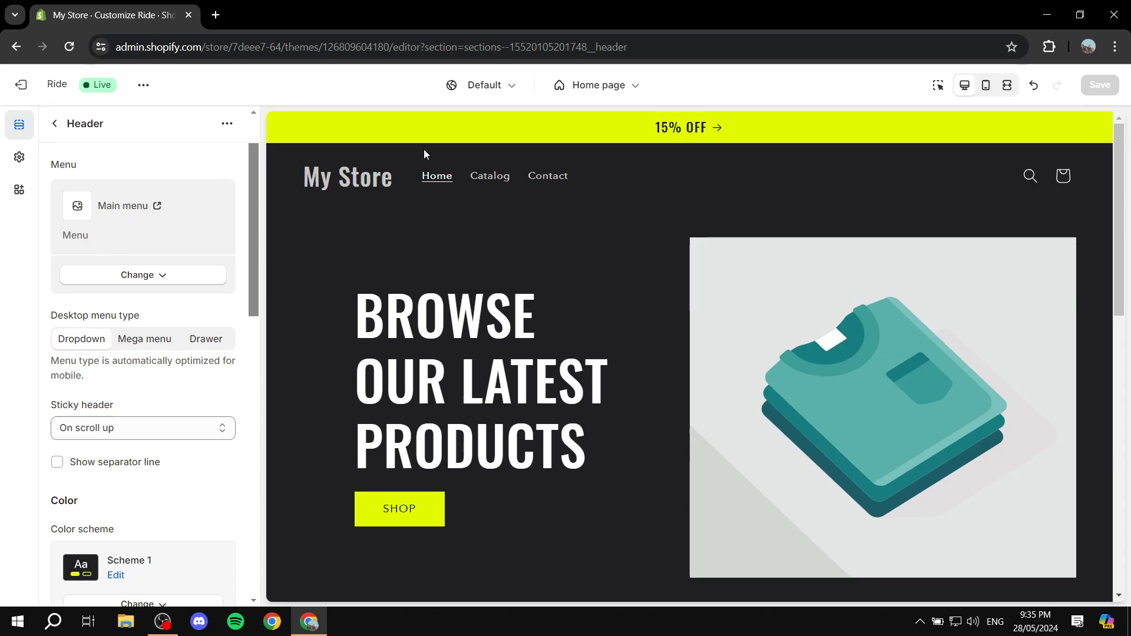
click(52, 125)
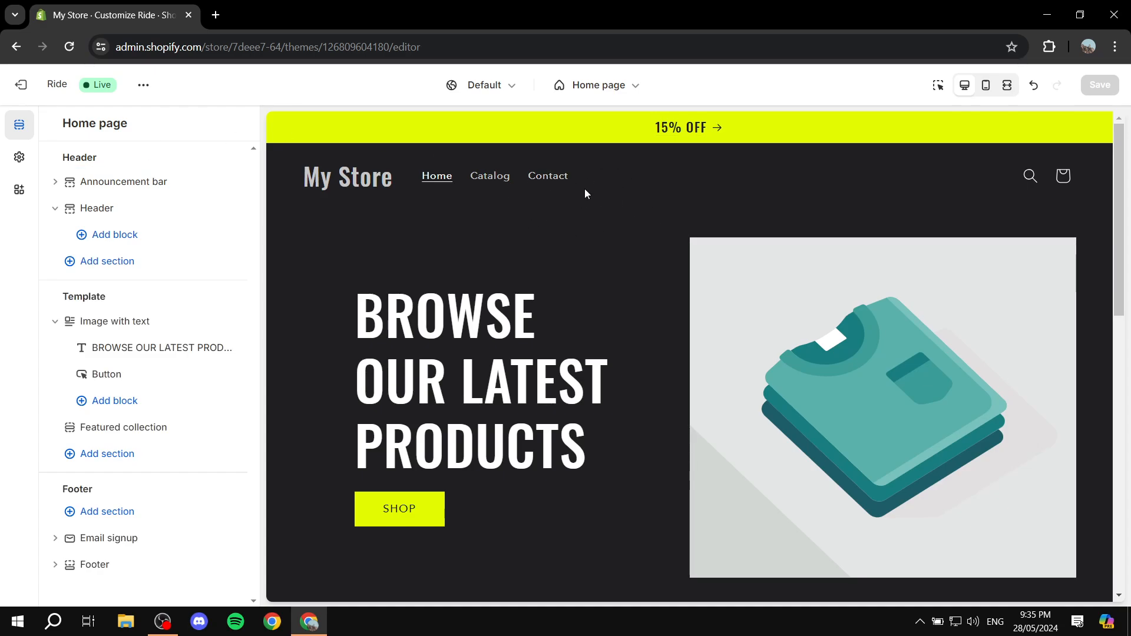
- Upload Tutorial.png in the theme's Logo settings and apply it as the store logo
click(19, 159)
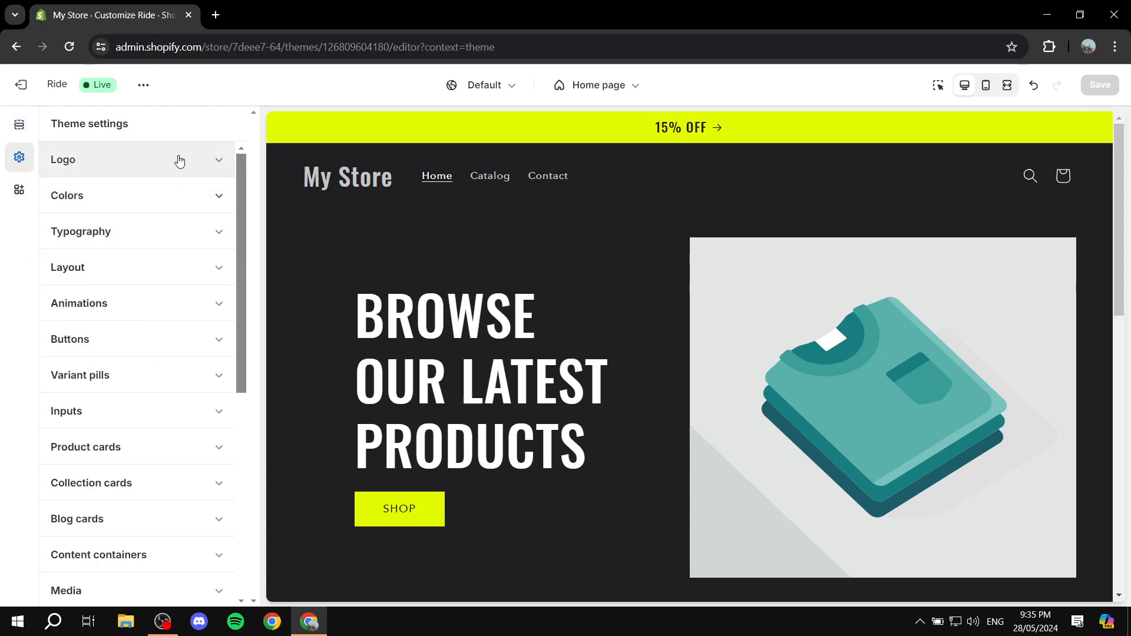
click(219, 168)
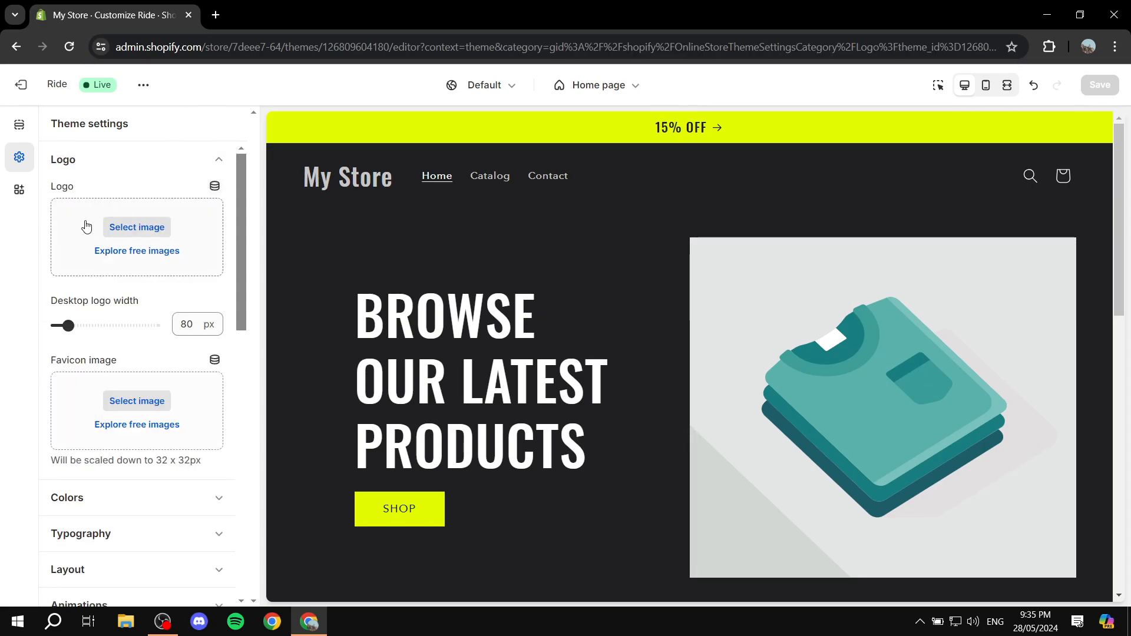
drag(51, 187, 88, 192)
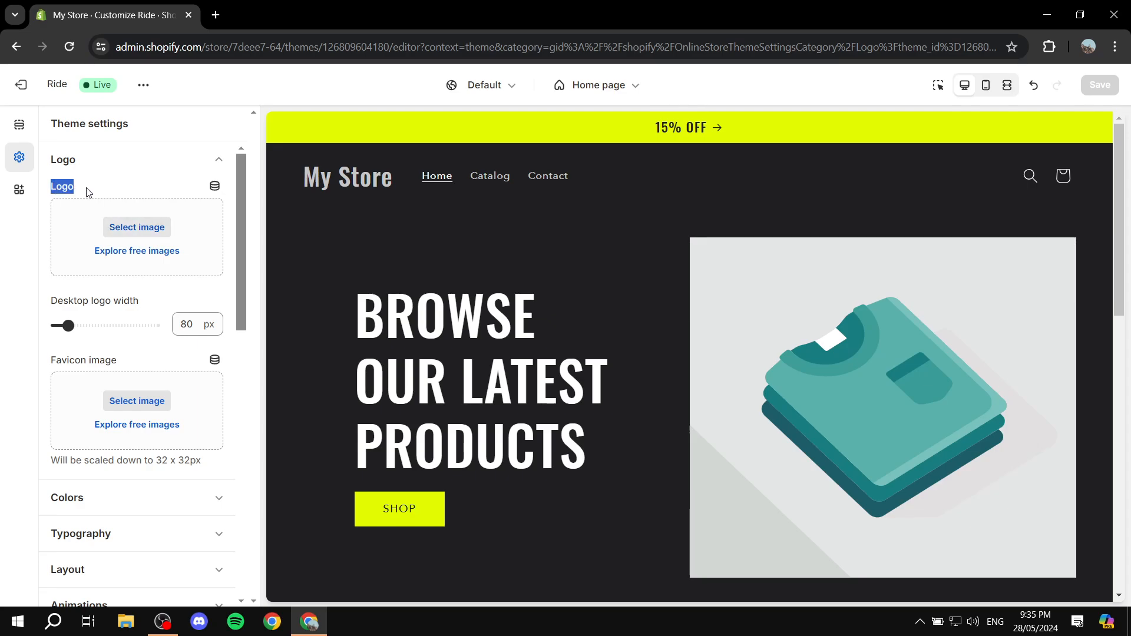
click(145, 234)
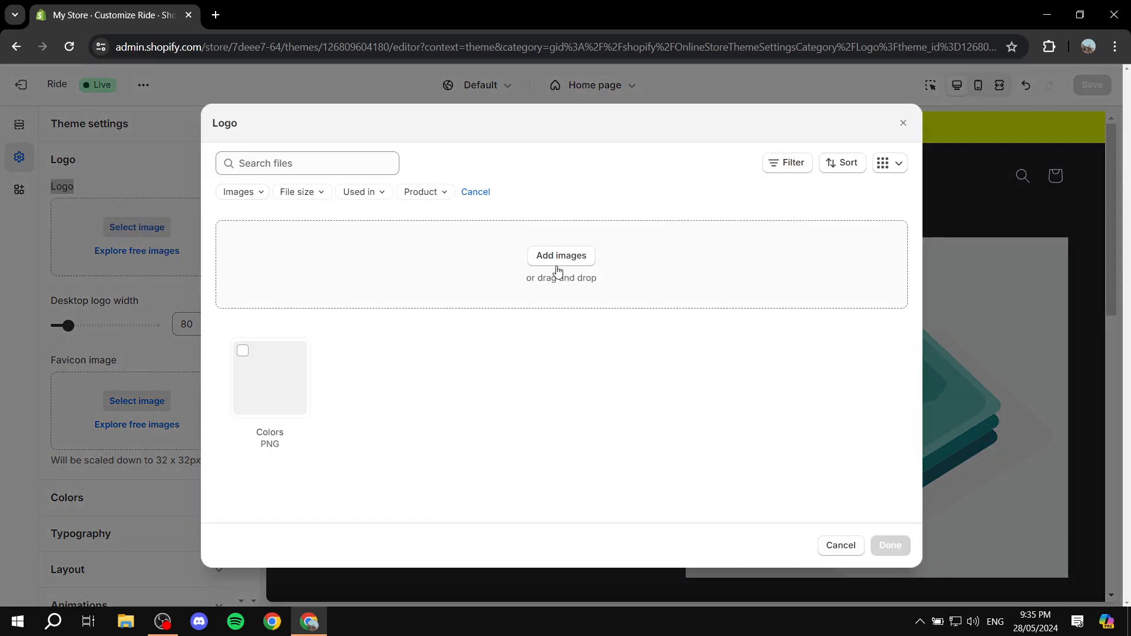
click(561, 256)
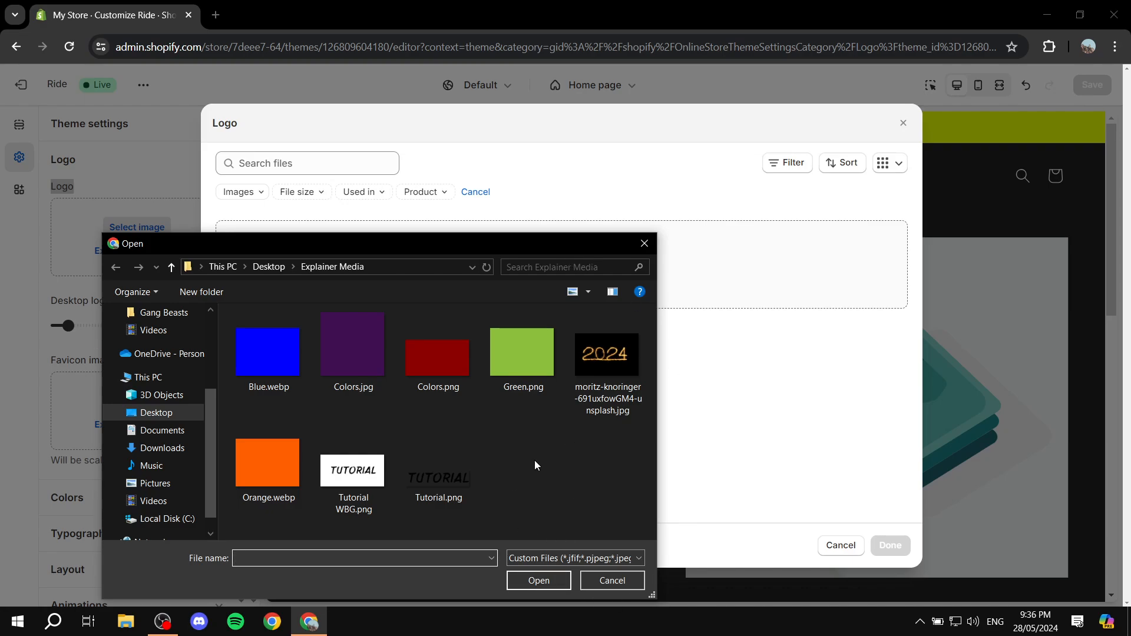
double_click(453, 469)
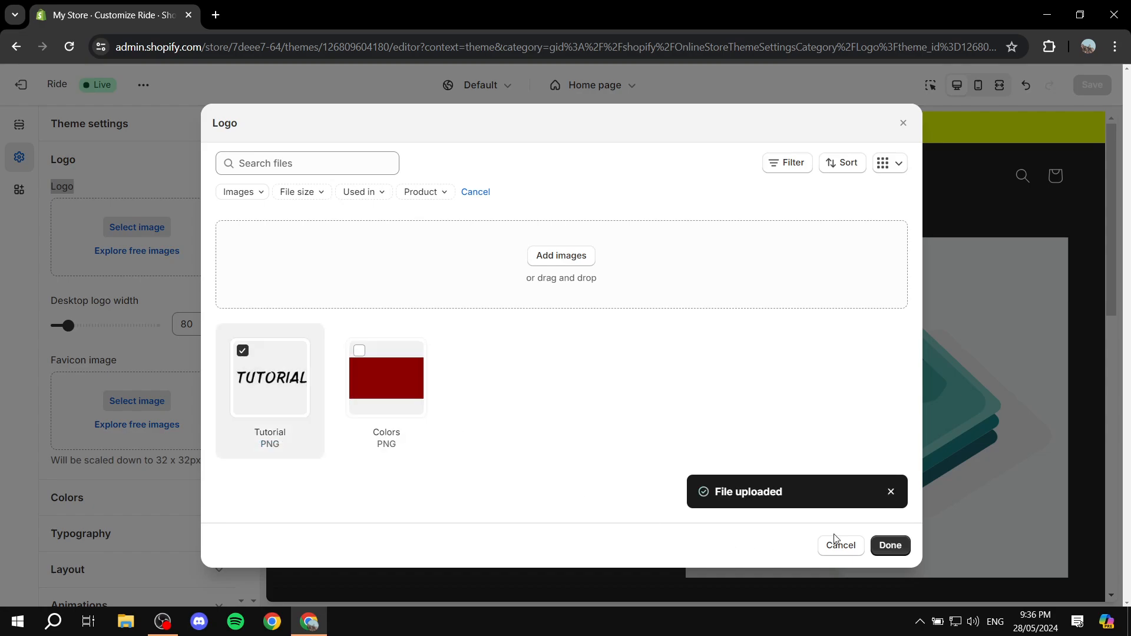
click(890, 545)
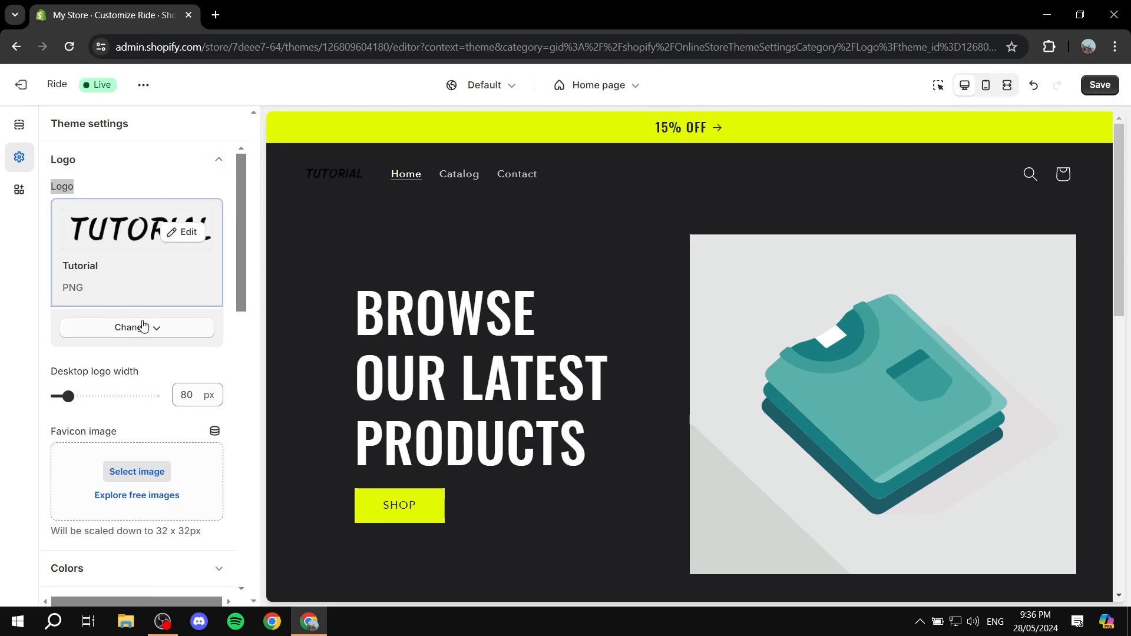
- Set the desktop logo width to 110 px and collapse the Logo settings
scroll(140, 330, down, 1)
drag(71, 324, 80, 322)
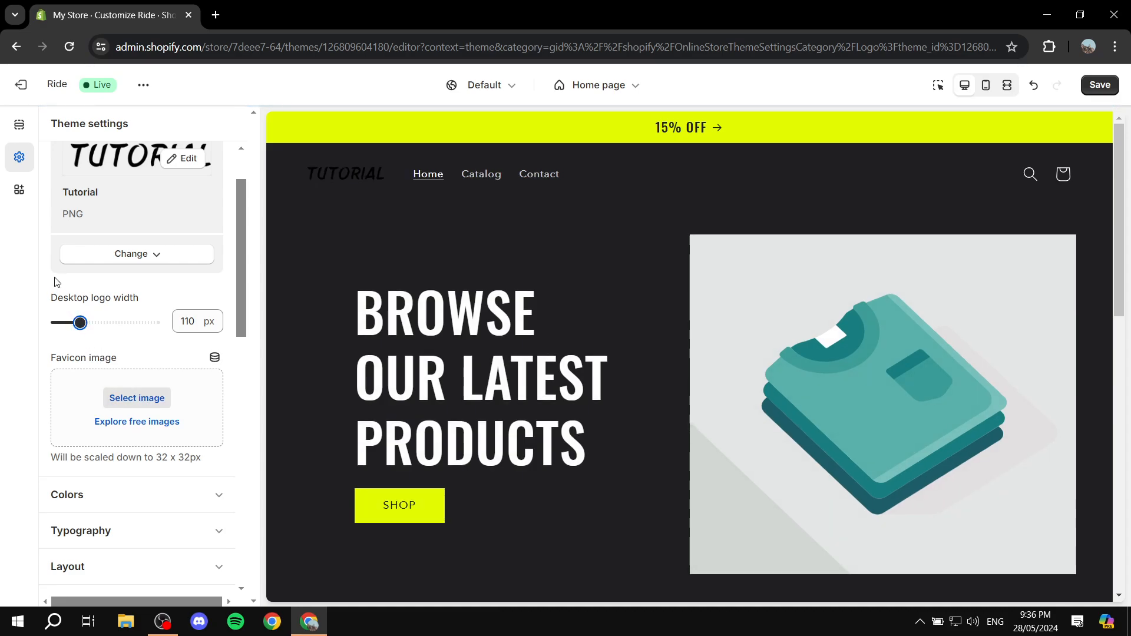
scroll(74, 297, up, 2)
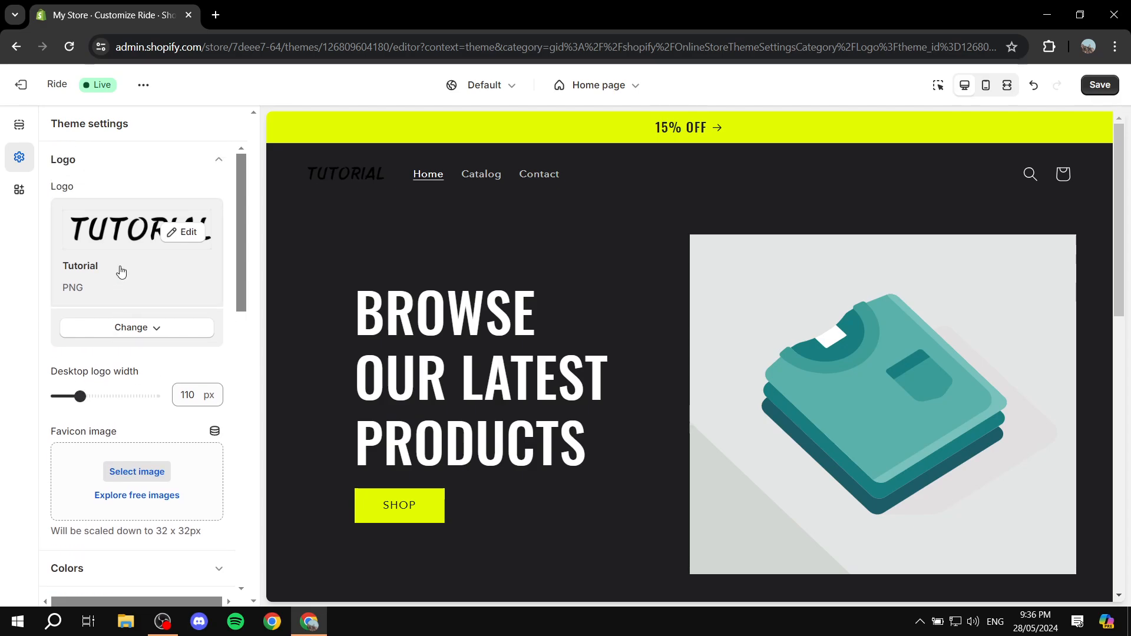
click(214, 161)
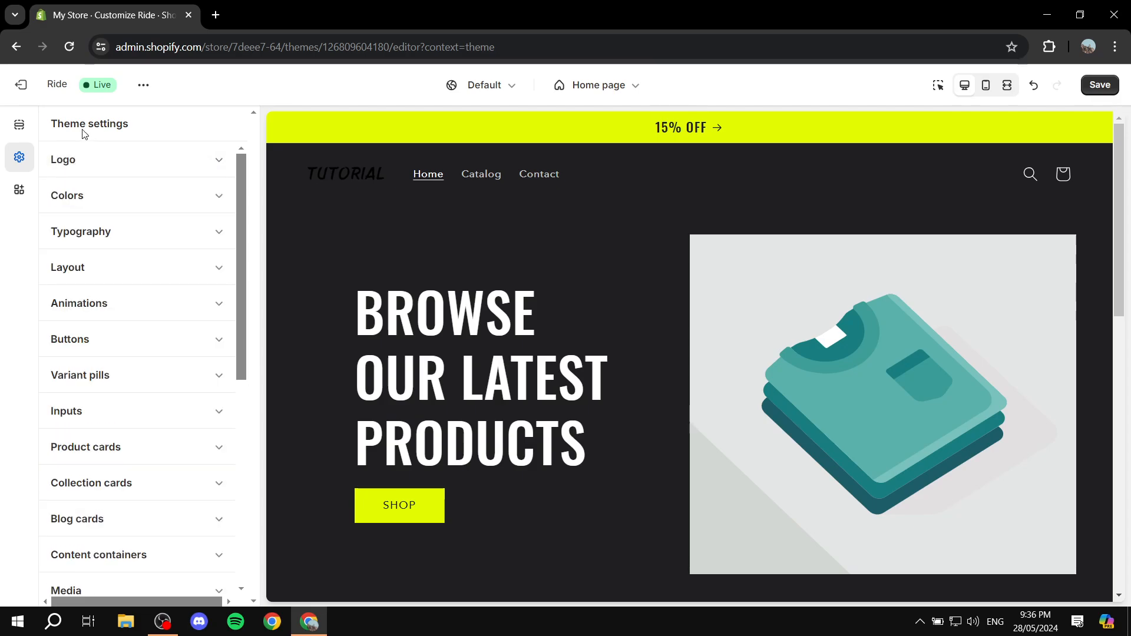
drag(46, 124, 147, 134)
click(158, 122)
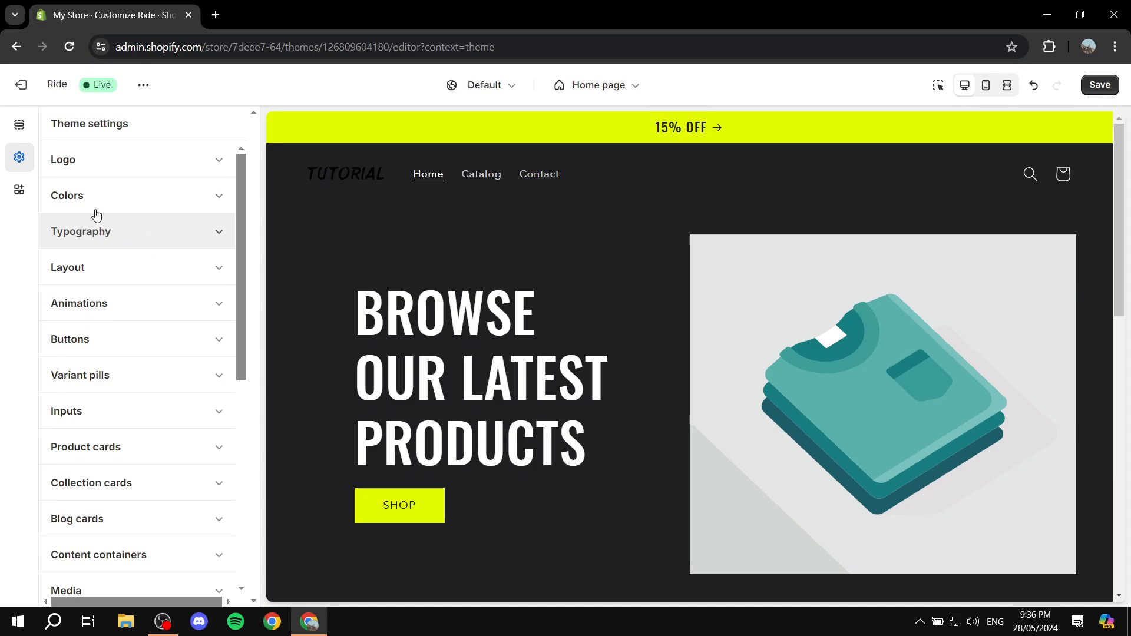
- Set the solid button background of color Scheme 1 to red (#FC0202) in the theme's color settings
click(198, 197)
scroll(165, 172, down, 1)
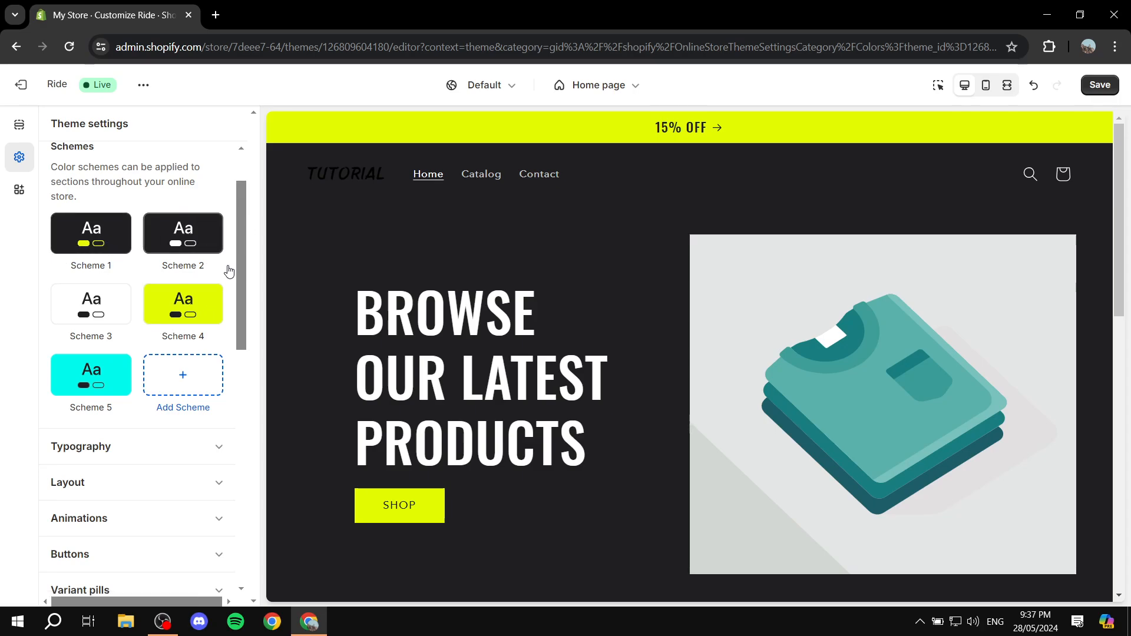
click(98, 242)
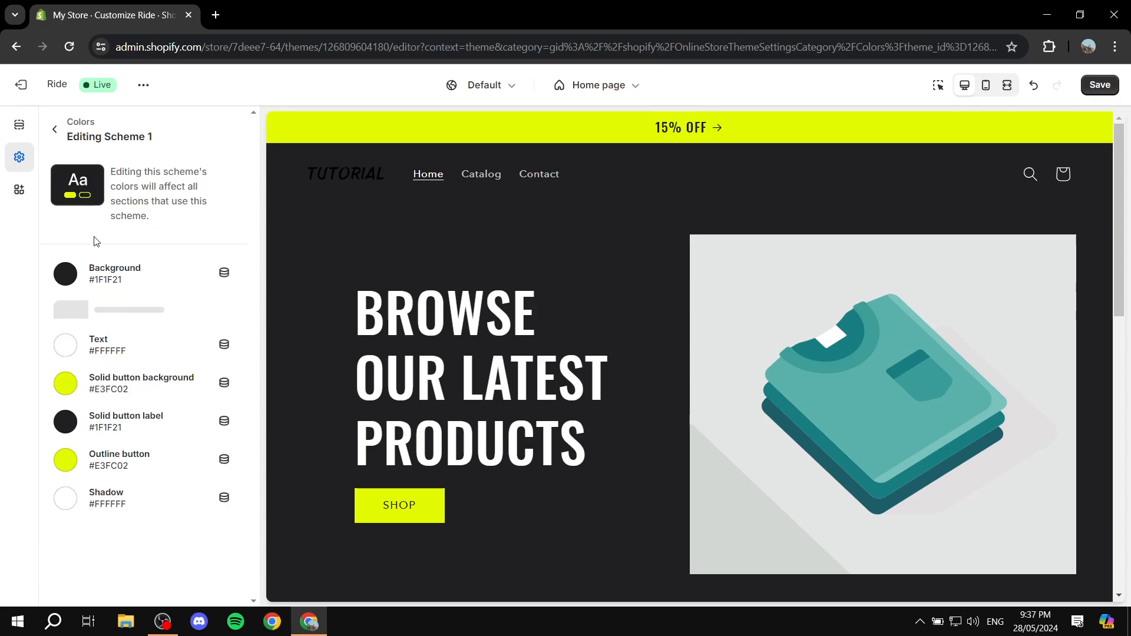
click(66, 383)
drag(199, 173, 199, 131)
click(214, 254)
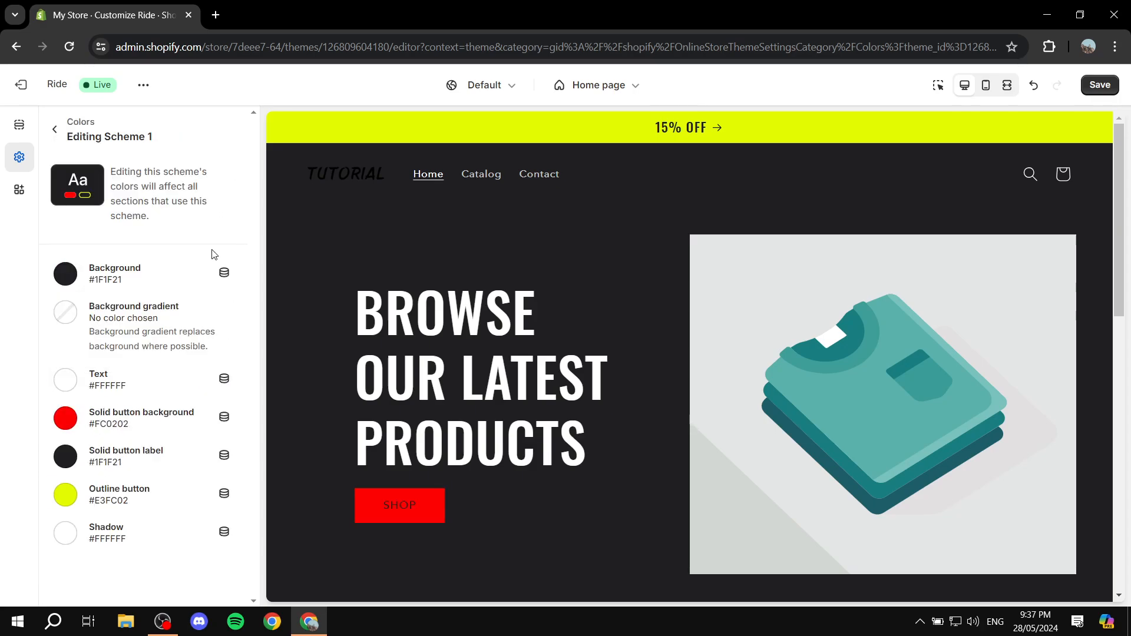
- Set Scheme 1's outline button color to red (#FC0202) and return to the list of color schemes
click(66, 494)
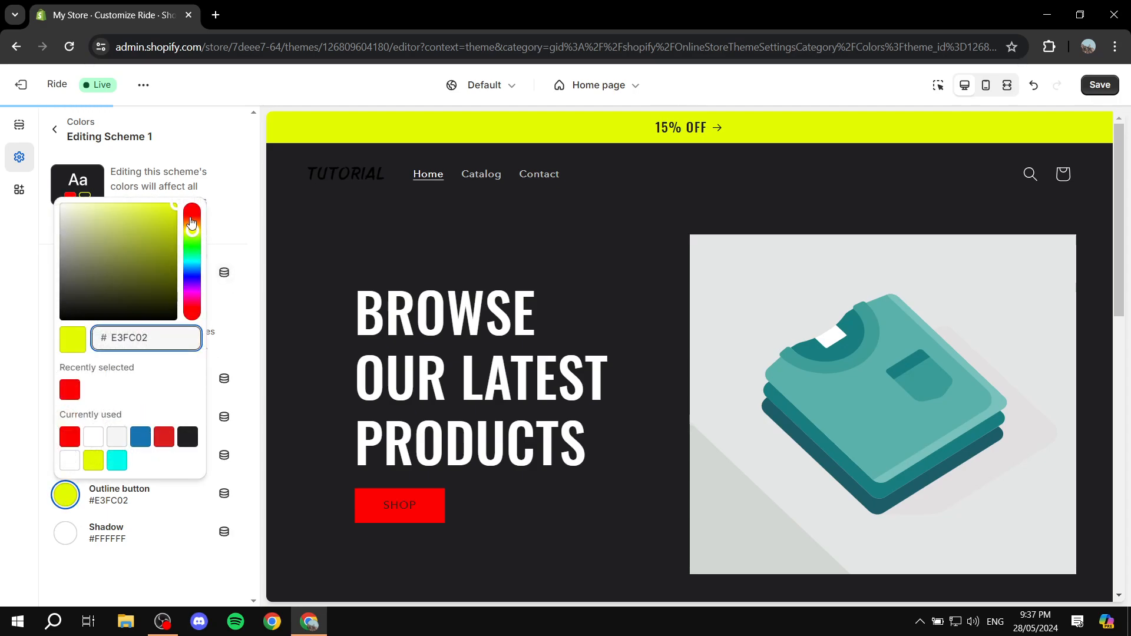
drag(191, 222, 192, 213)
click(3, 361)
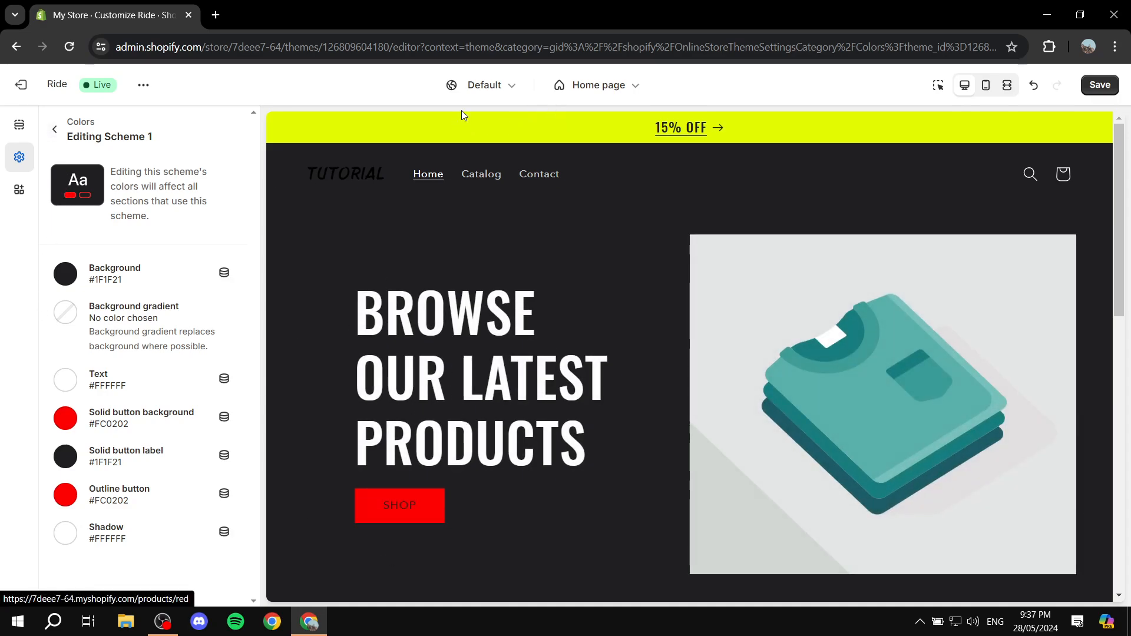
click(54, 129)
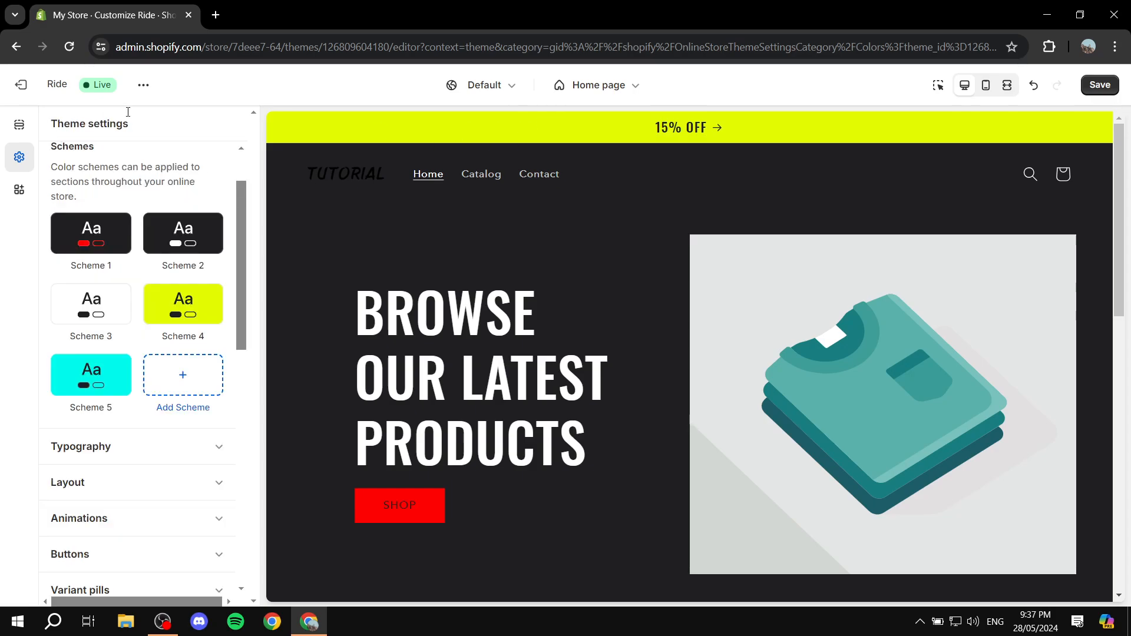
- Set the background color of Scheme 4 to red (#FC0202)
click(181, 305)
click(70, 268)
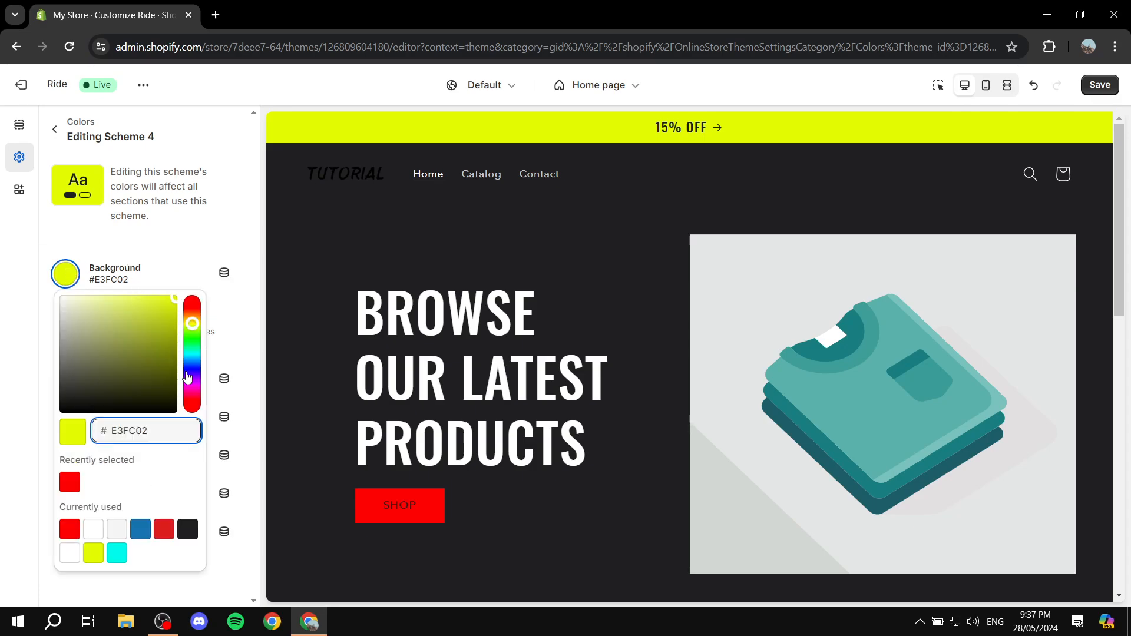
drag(194, 321, 195, 296)
click(70, 333)
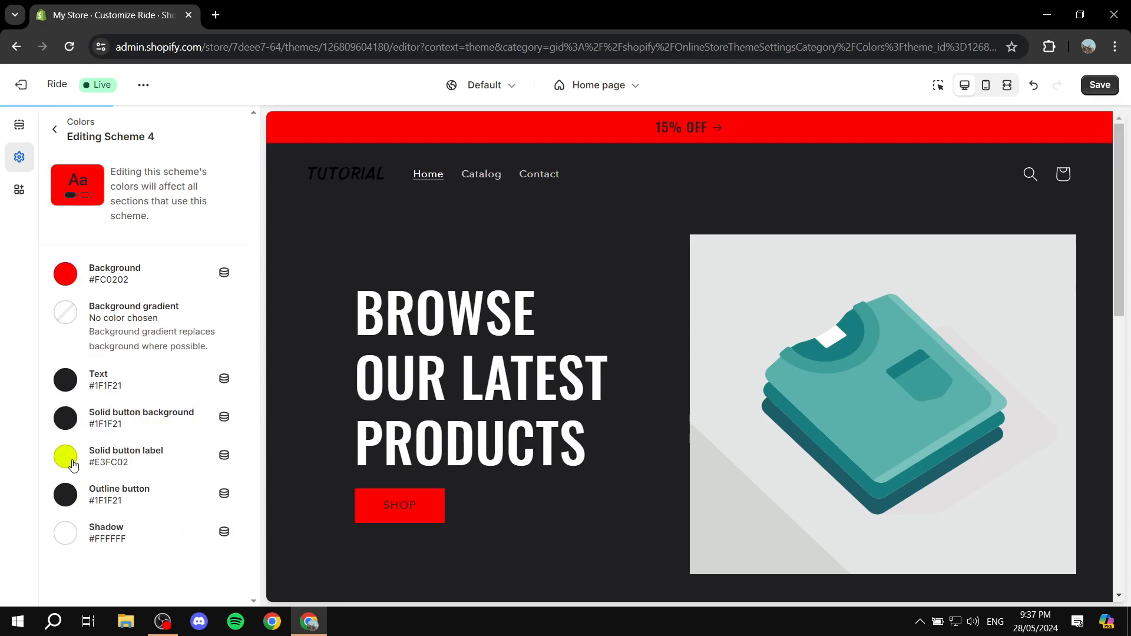
- Set Scheme 4's solid button label color to red (#FC0202) and return to the list of color schemes
click(73, 466)
click(69, 351)
click(3, 321)
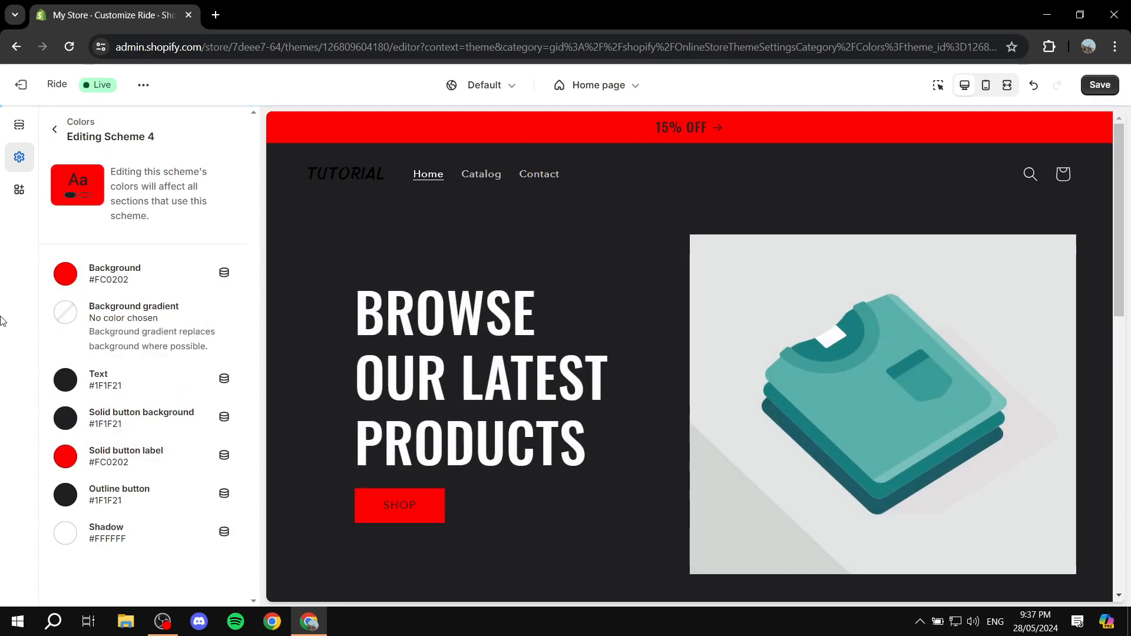
scroll(734, 273, down, 10)
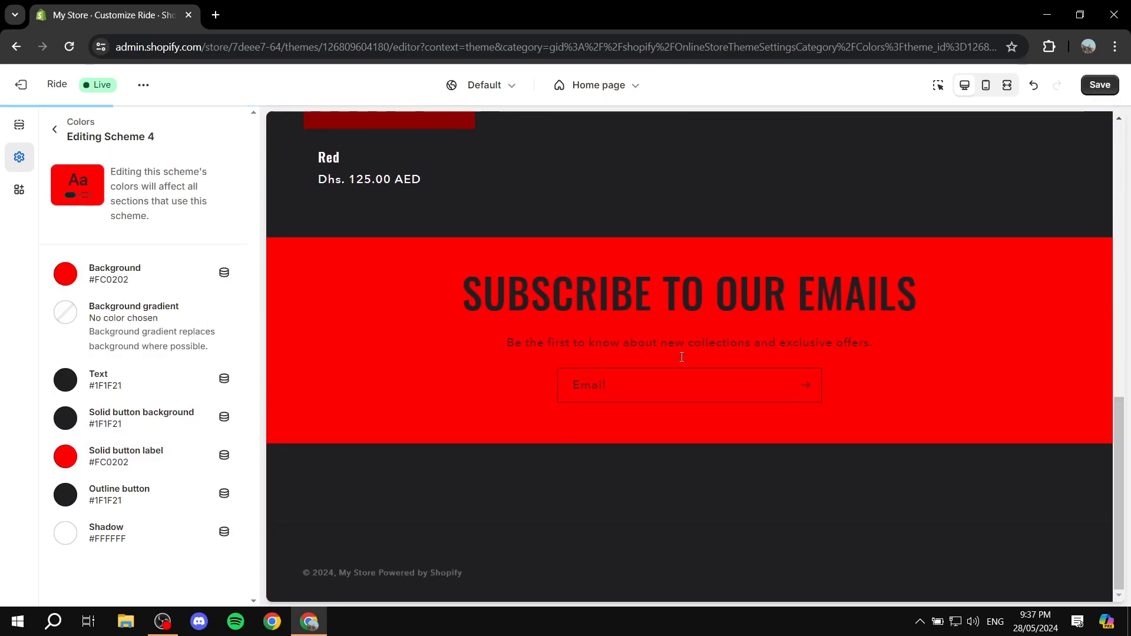
scroll(681, 357, up, 10)
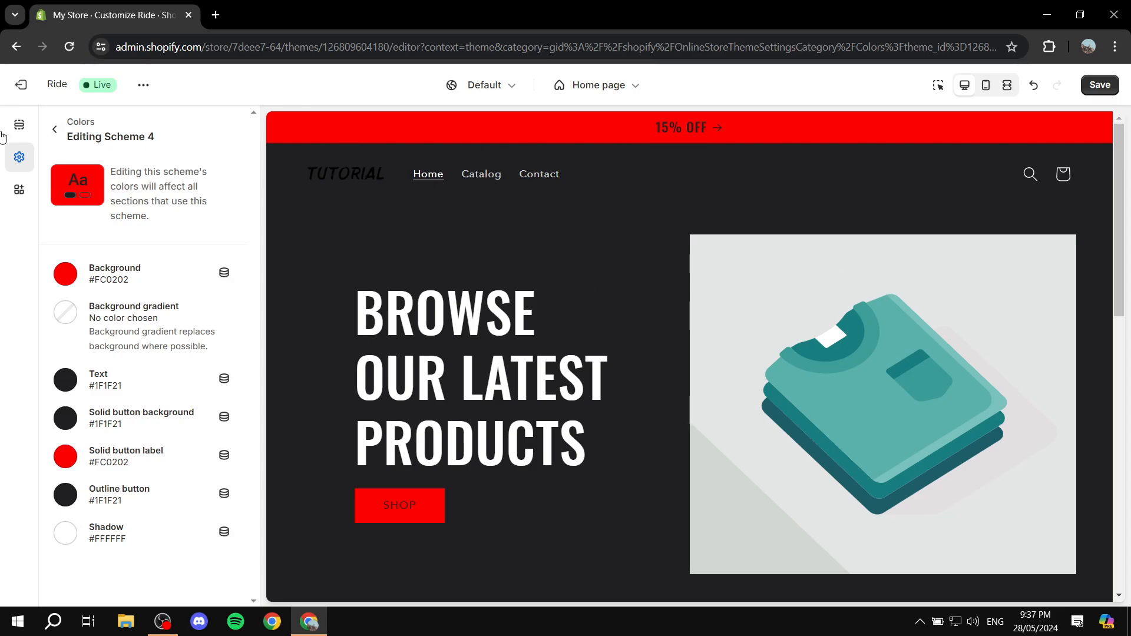
click(54, 130)
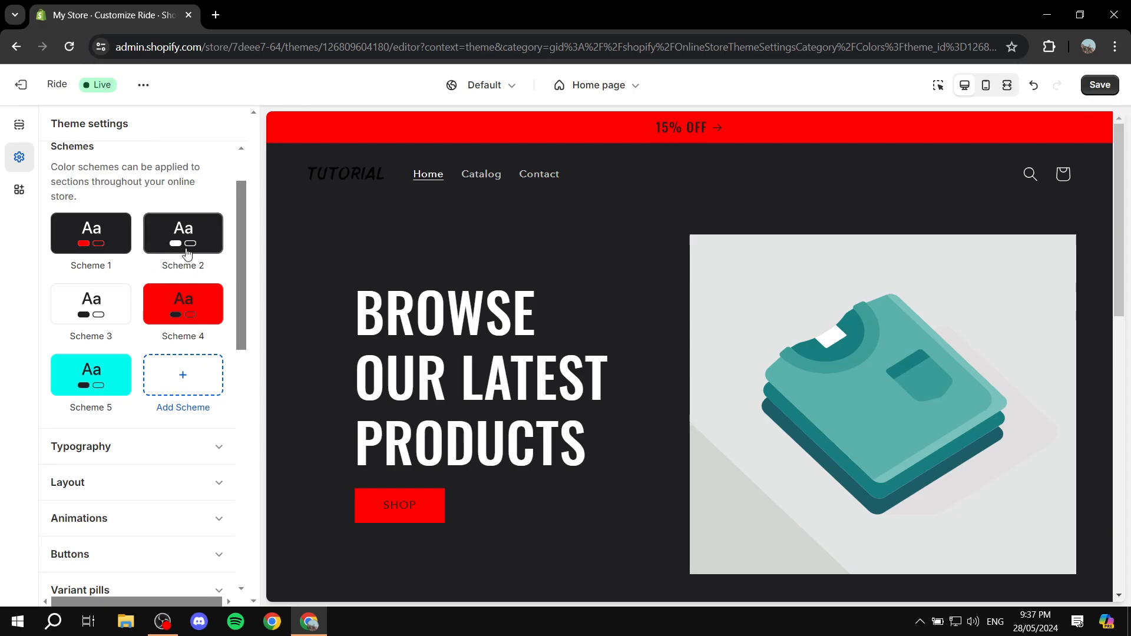
- Add a new color scheme with a gray solid button background (#949494) and a gray outline button (#ACACAC)
click(187, 384)
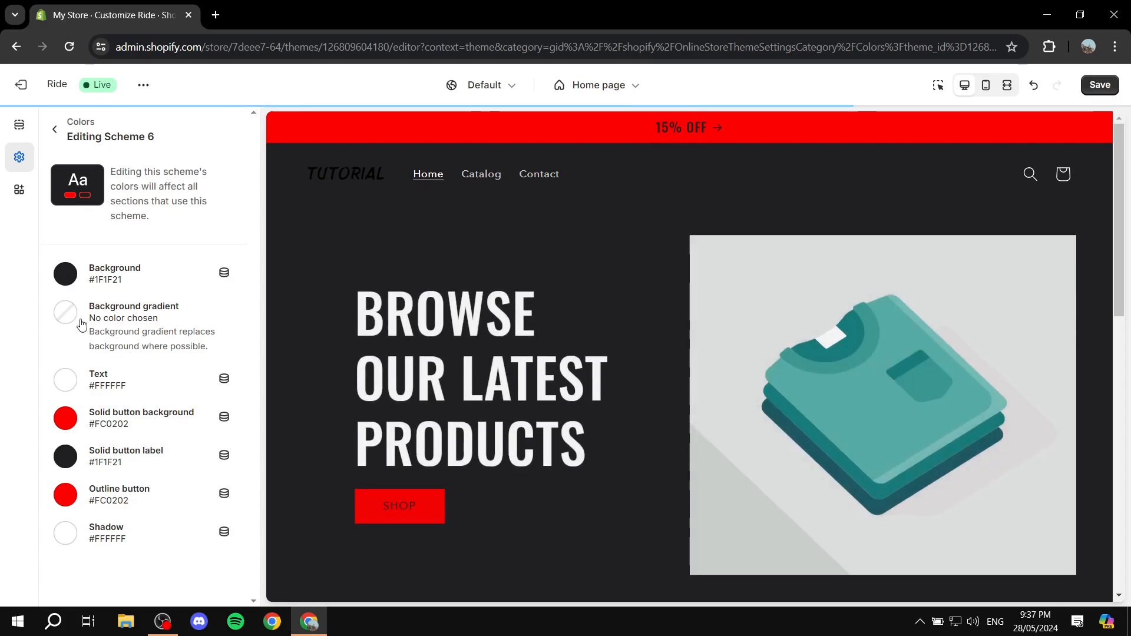
click(67, 420)
drag(100, 211, 3, 176)
click(60, 502)
drag(75, 285, 3, 245)
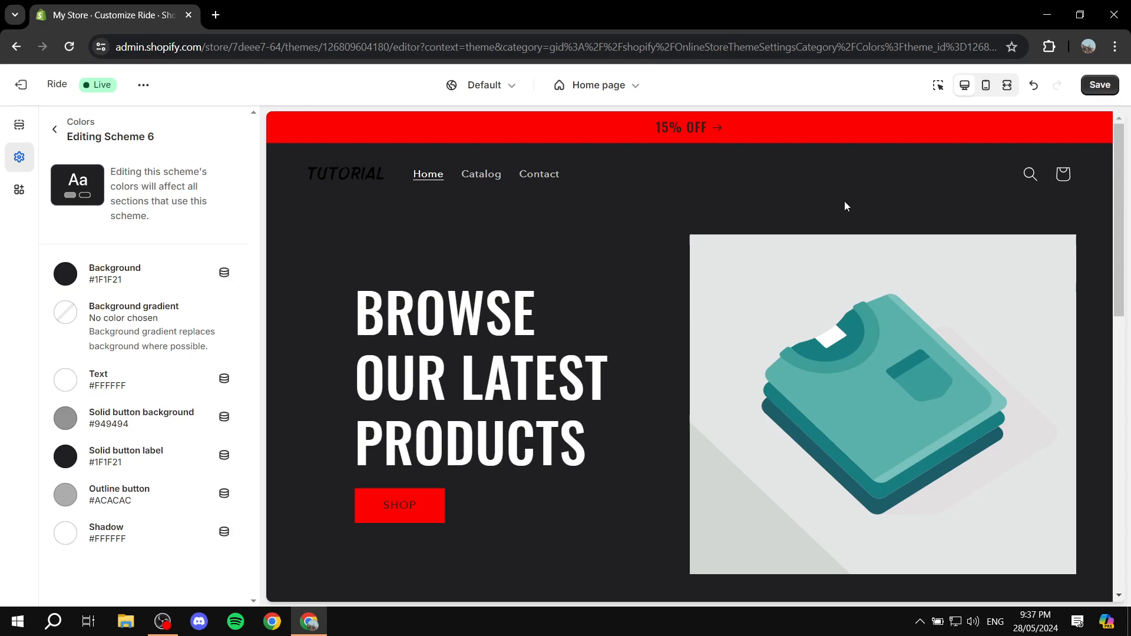
click(55, 128)
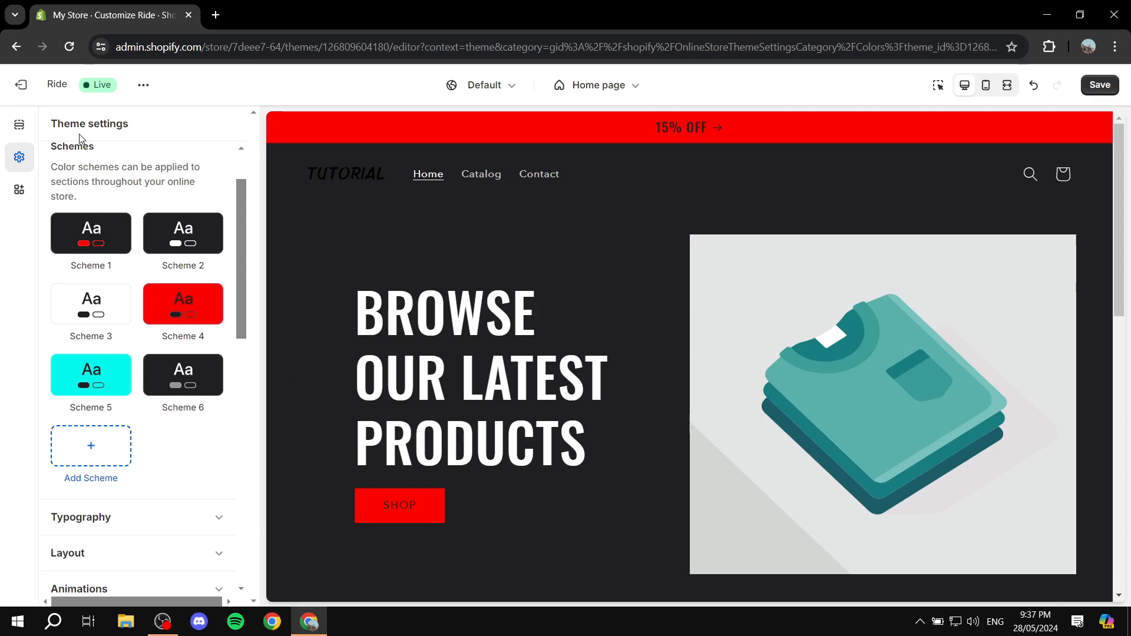
- Try Scheme 6 on the home page's announcement bar, and settle on Scheme 1 as its color scheme
click(19, 124)
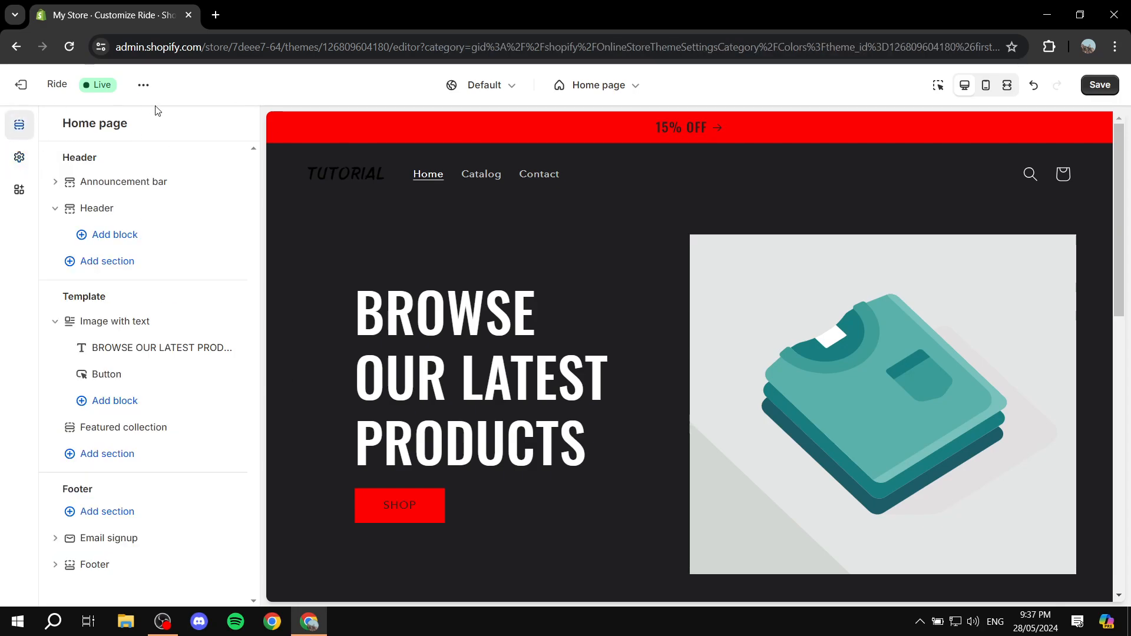
click(116, 181)
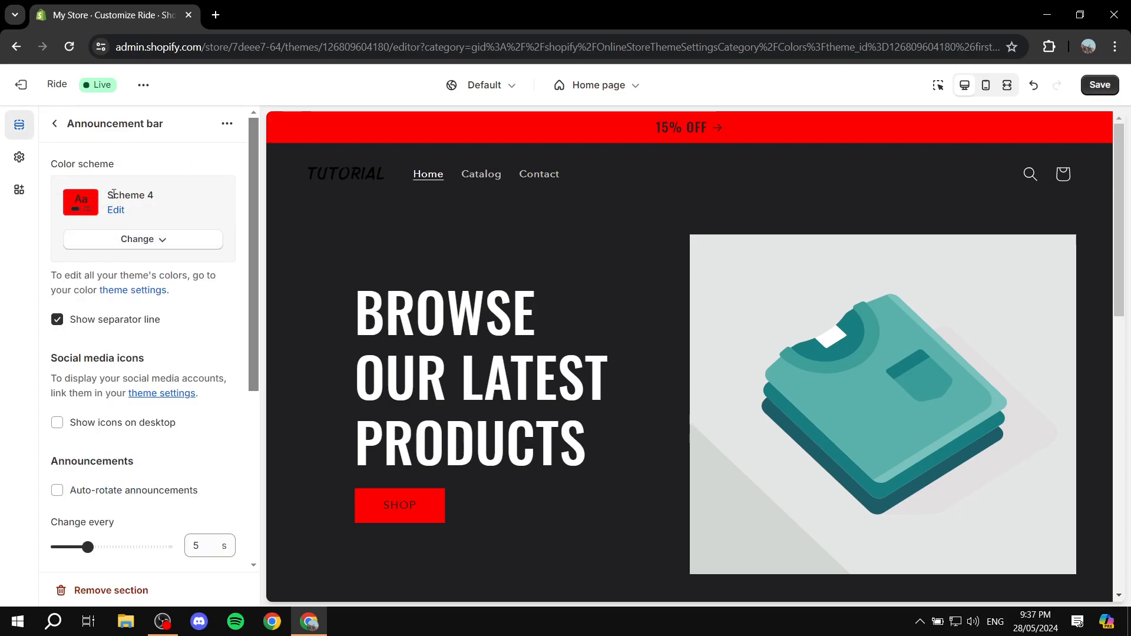
click(162, 240)
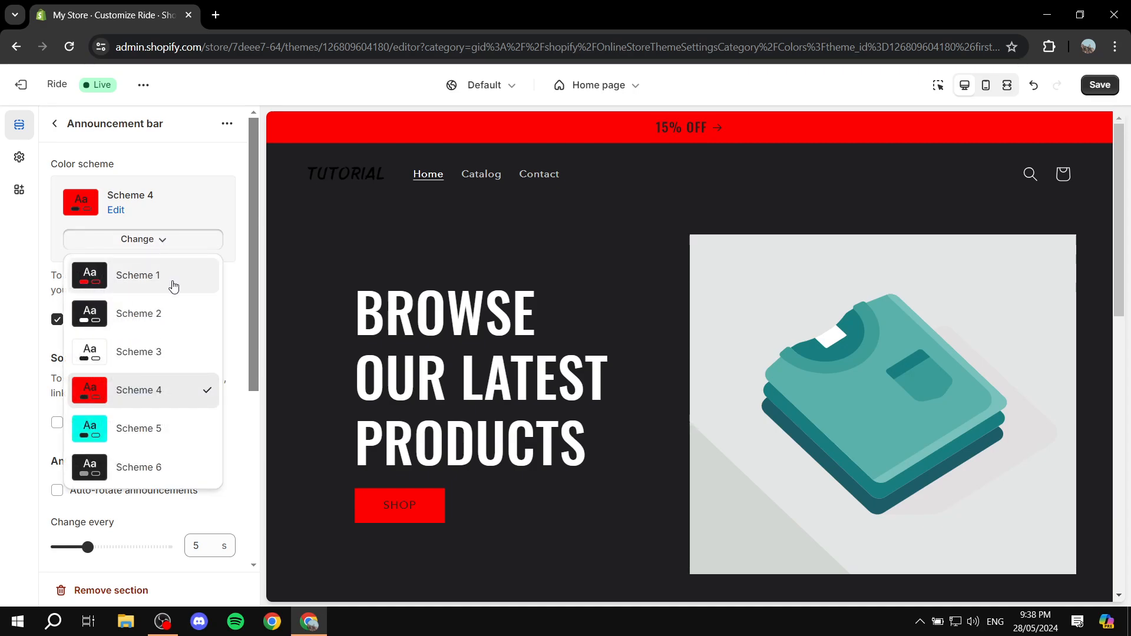
click(155, 468)
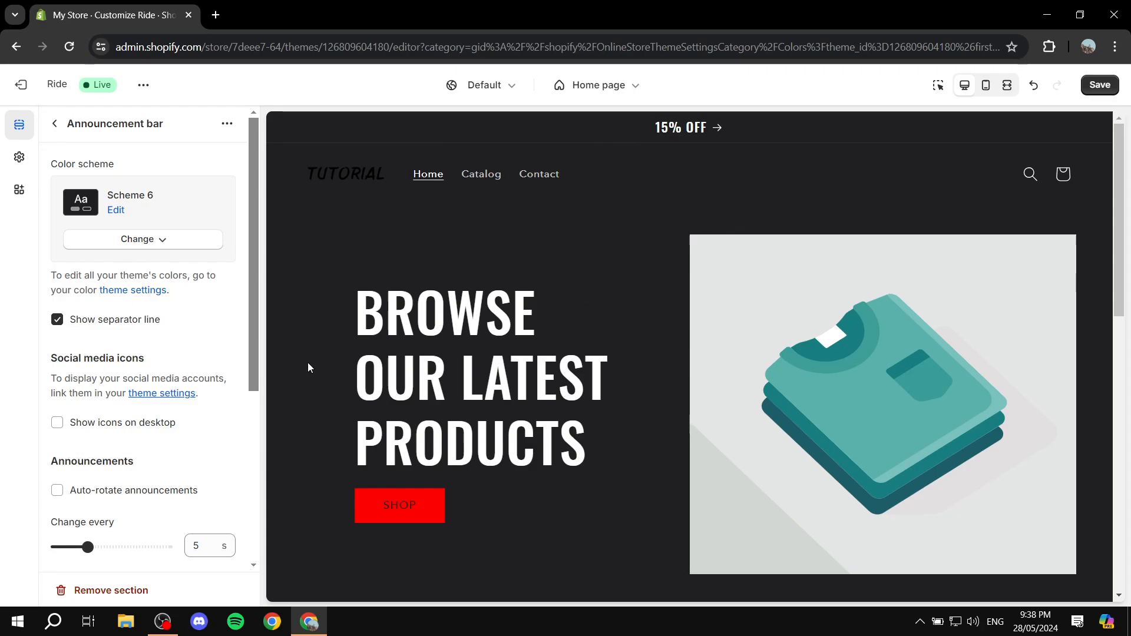
click(161, 242)
click(141, 274)
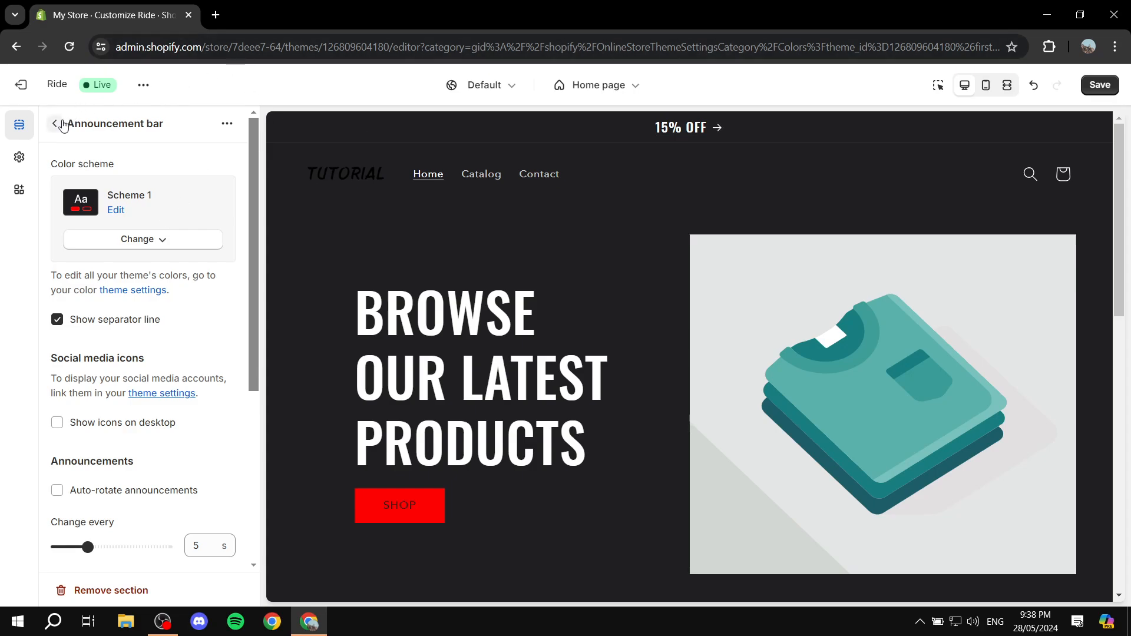
click(55, 124)
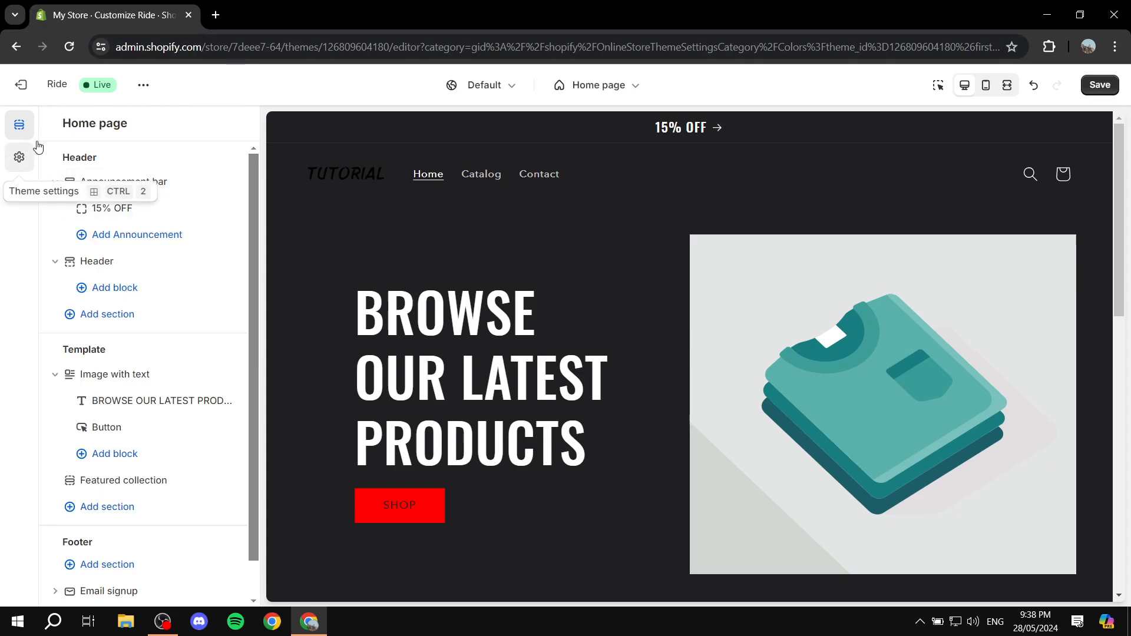
- Change the Header section's color scheme to the red Scheme 4
click(94, 261)
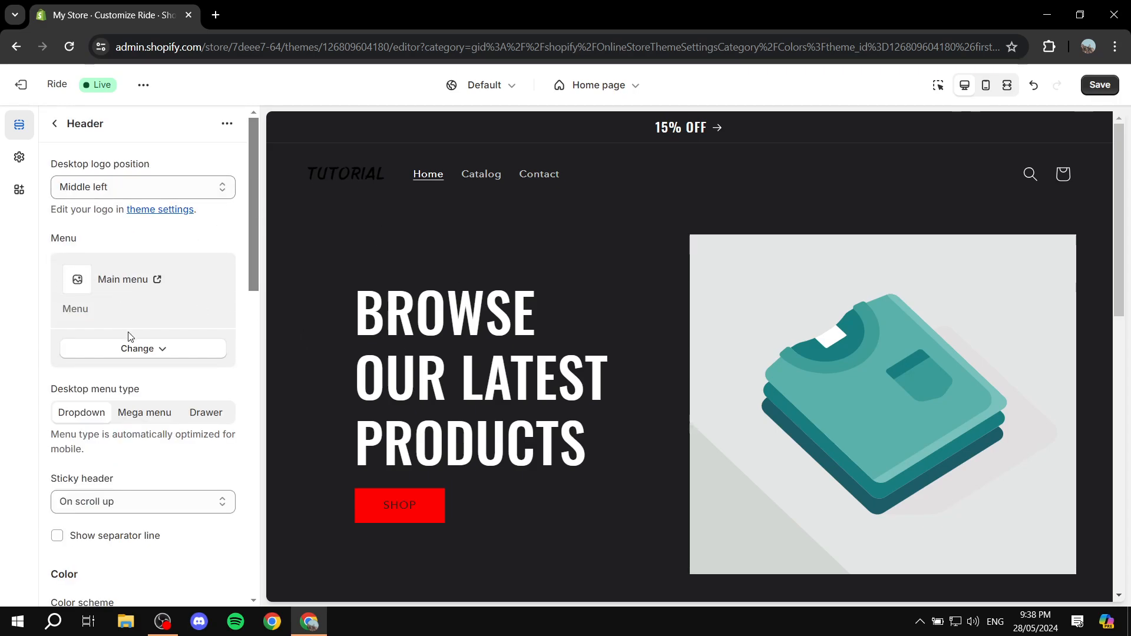
scroll(130, 336, down, 7)
scroll(147, 294, up, 1)
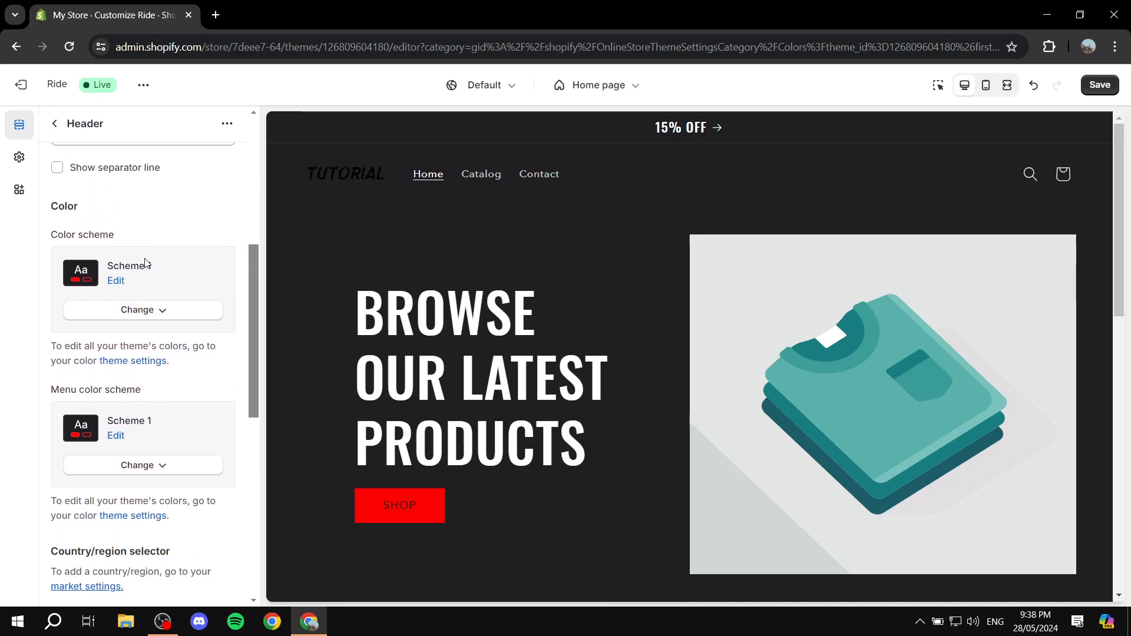
click(150, 311)
click(126, 460)
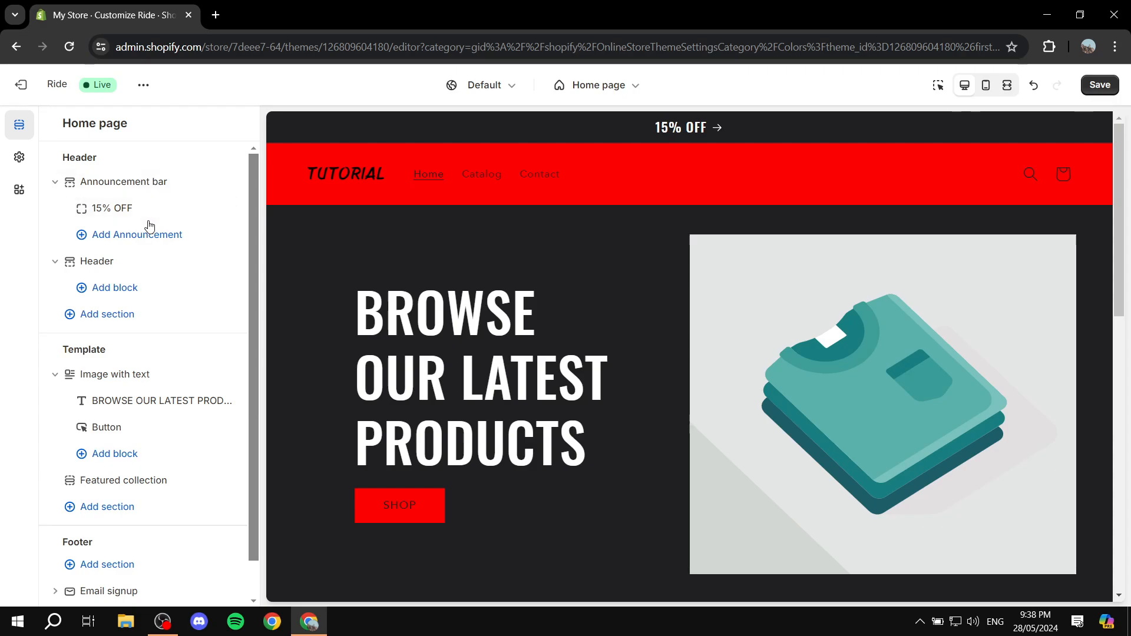
scroll(159, 265, down, 1)
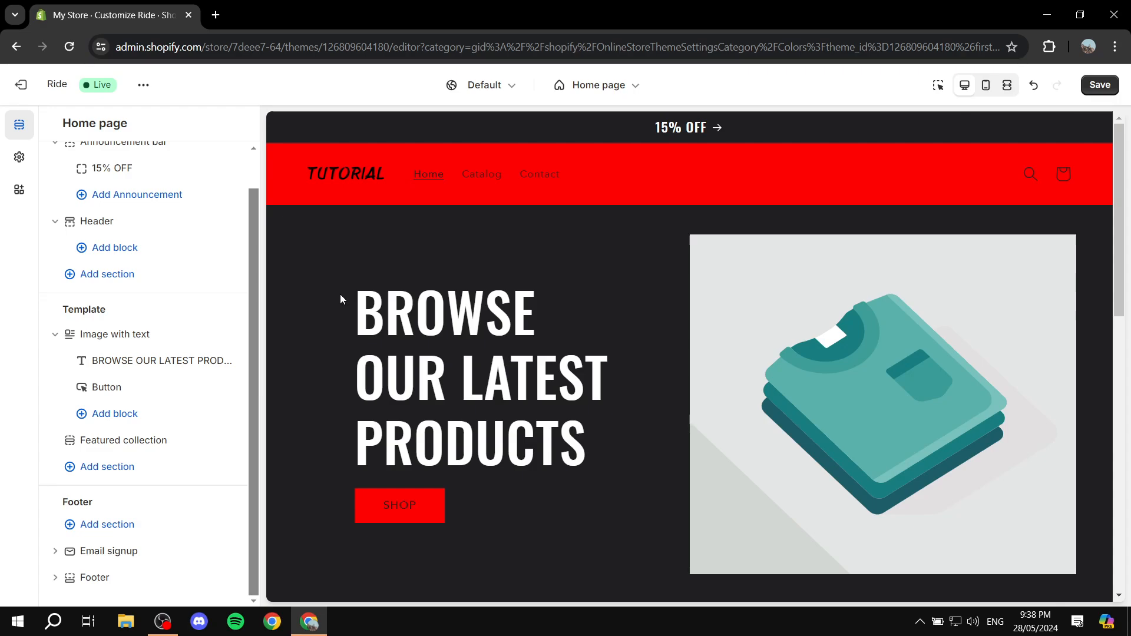
drag(340, 299, 899, 430)
click(589, 426)
click(55, 334)
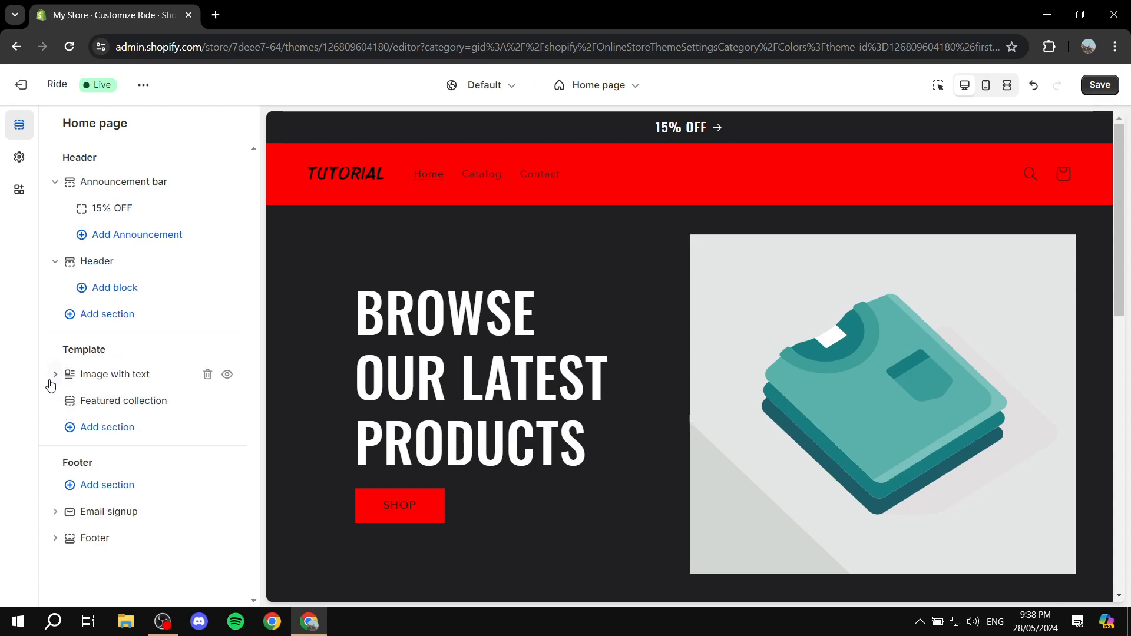
click(54, 381)
- Replace the heading text in the Image with text section with "Change this" and return to the section list
scroll(42, 386, down, 1)
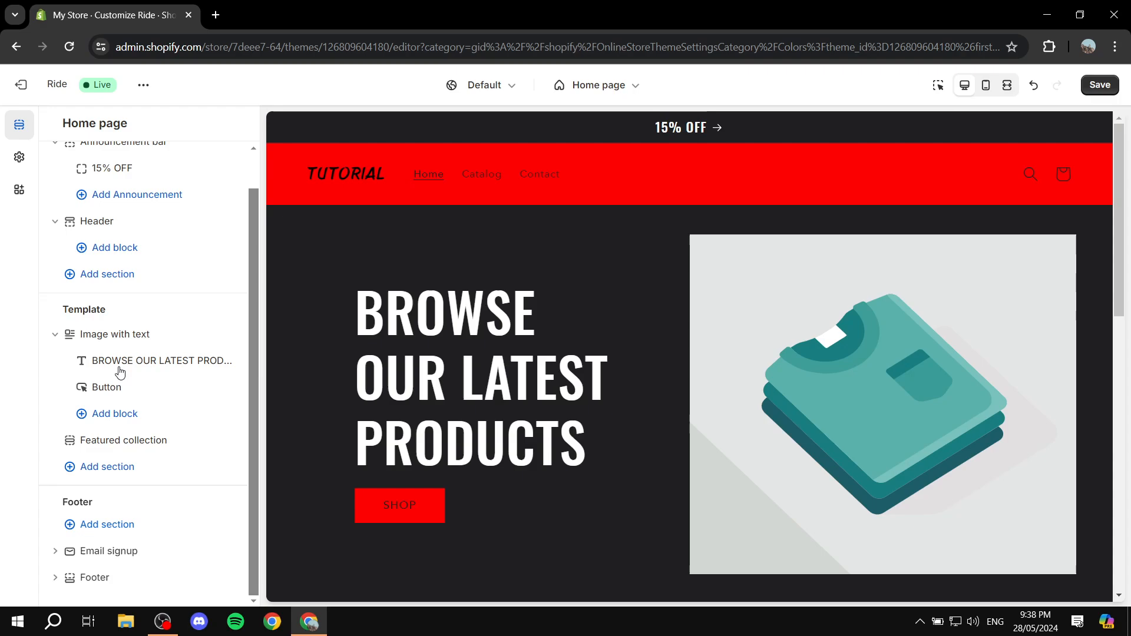
click(157, 363)
drag(181, 234, 72, 203)
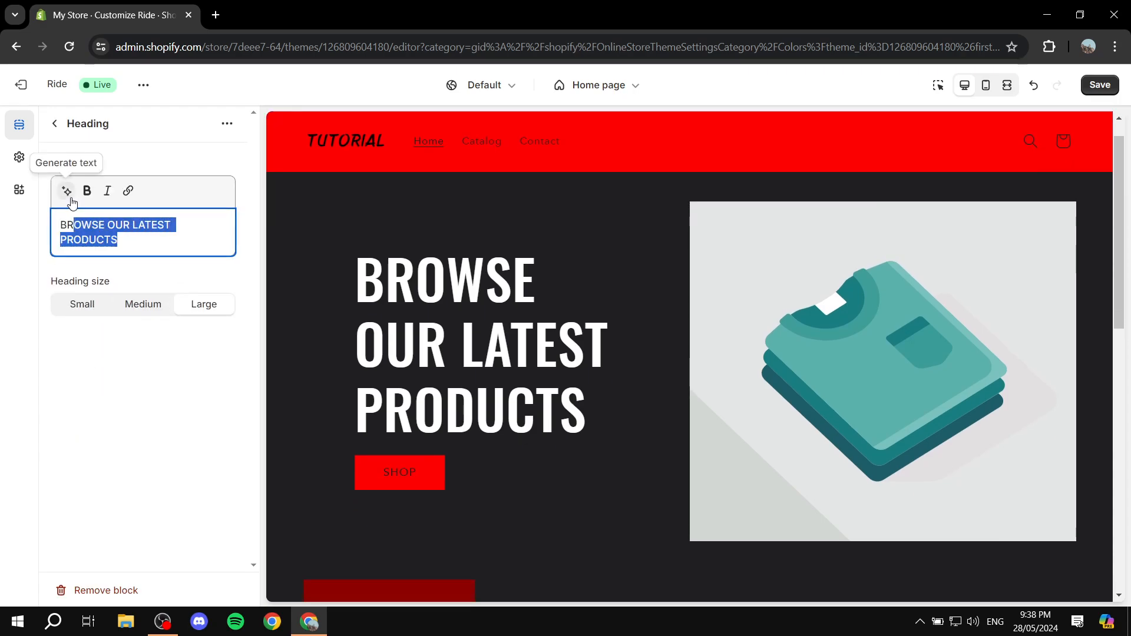
key(BackSpace)
key(BackSpace)
key(BackSpace)
text(C)
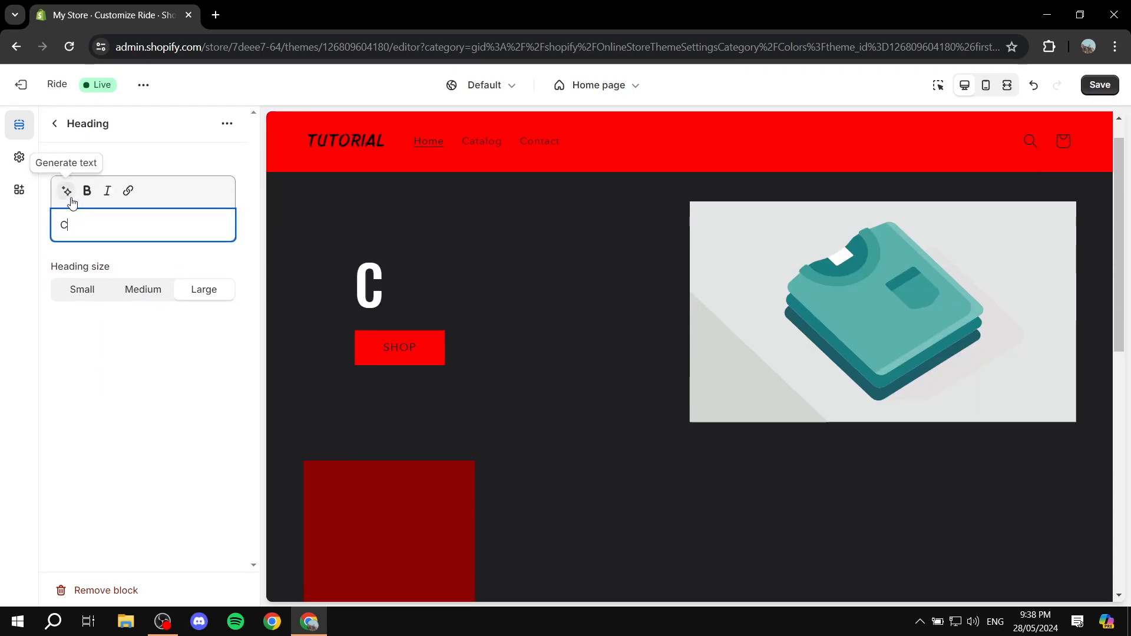
text(hange this)
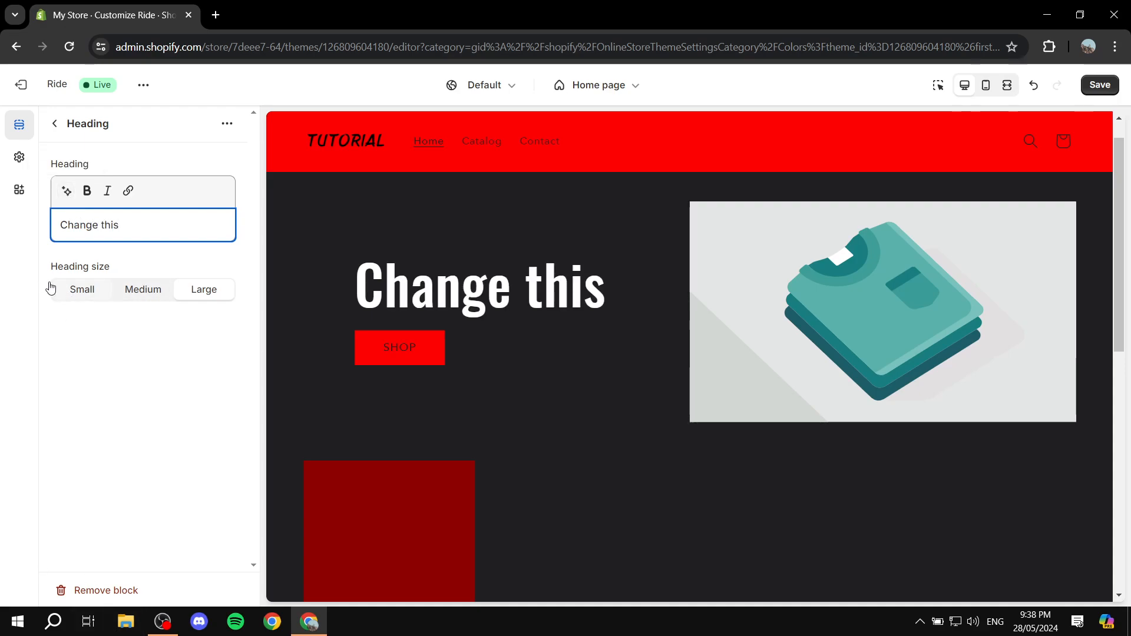
click(54, 123)
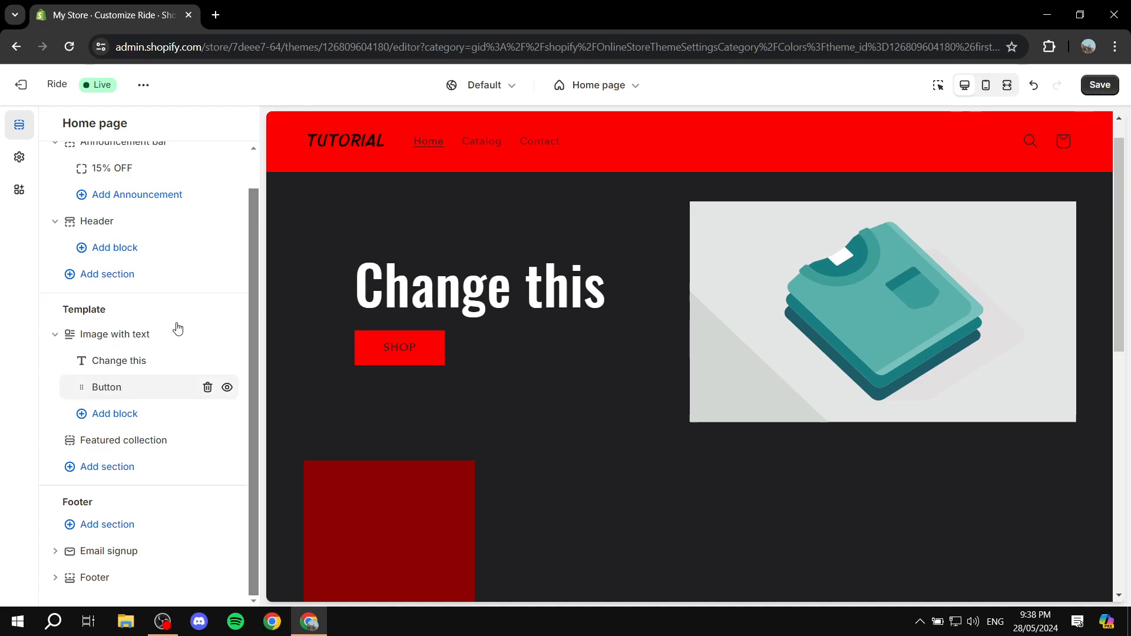
- Label the Image with text section's button "Buy Now" and link it to the product Red
drag(131, 186, 3, 187)
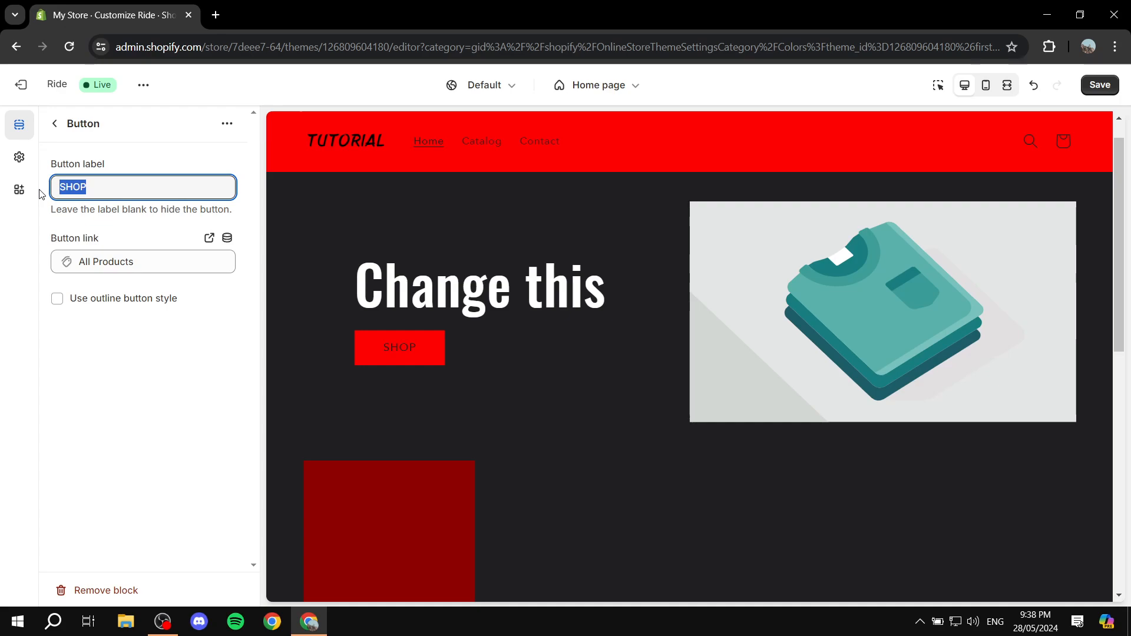
text(Buy Now)
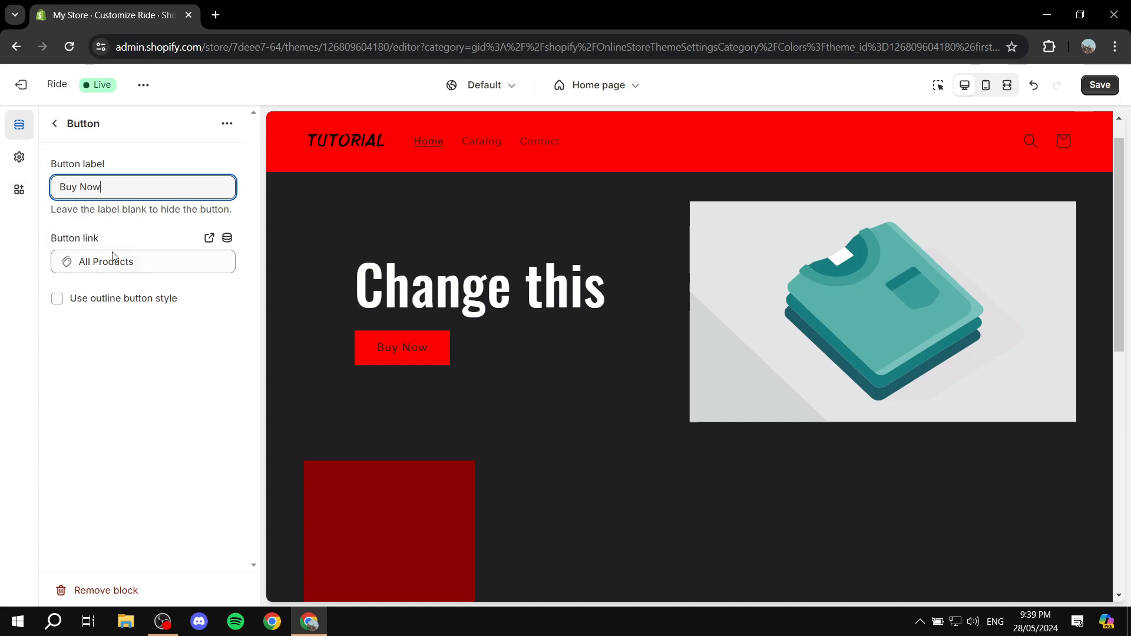
click(148, 268)
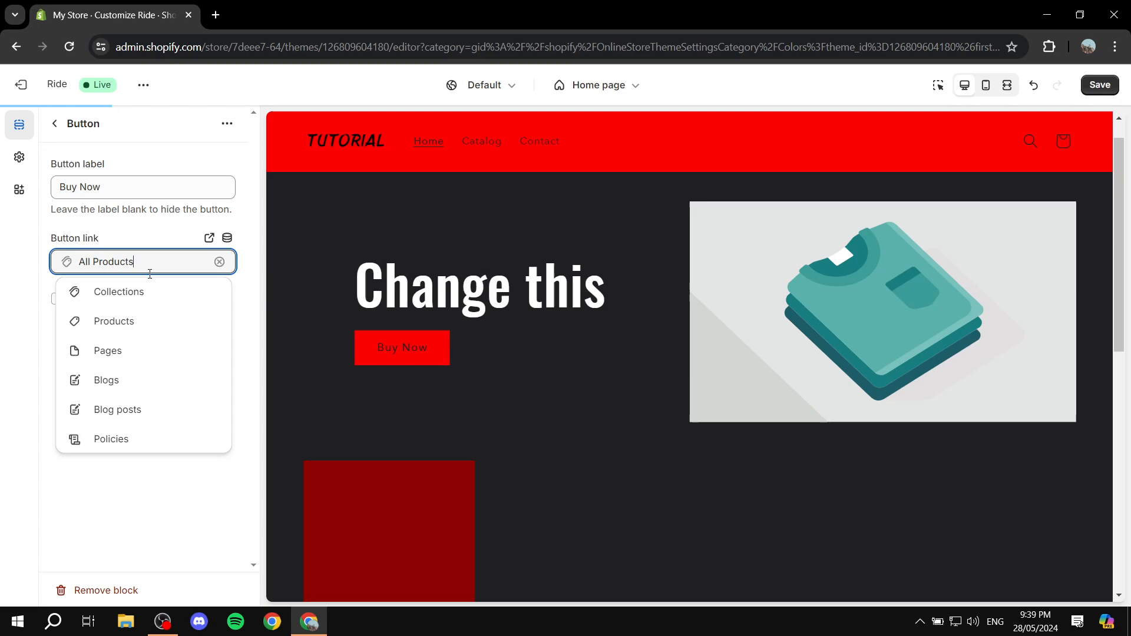
click(114, 323)
click(132, 236)
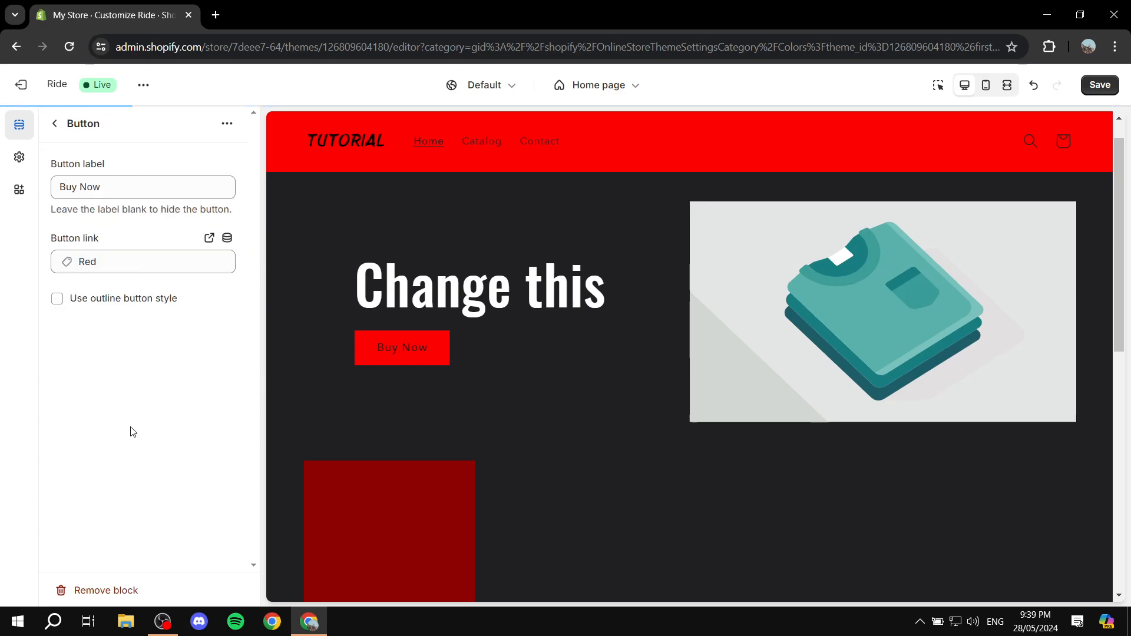
click(55, 124)
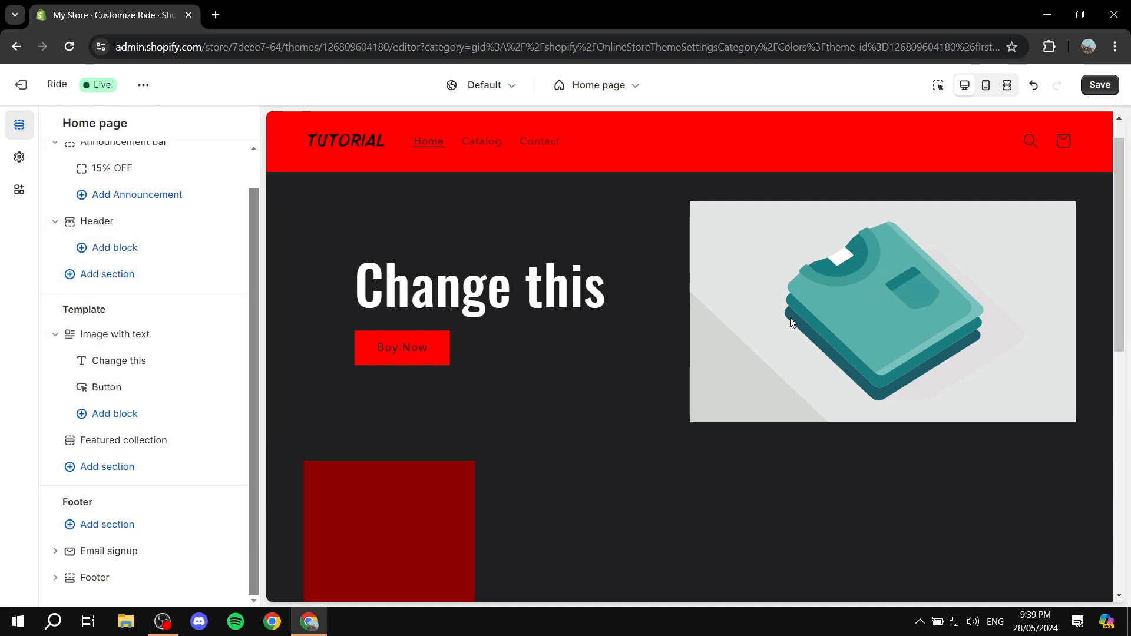
- Use the existing Colors PNG file as the picture of the Image with text section
click(105, 337)
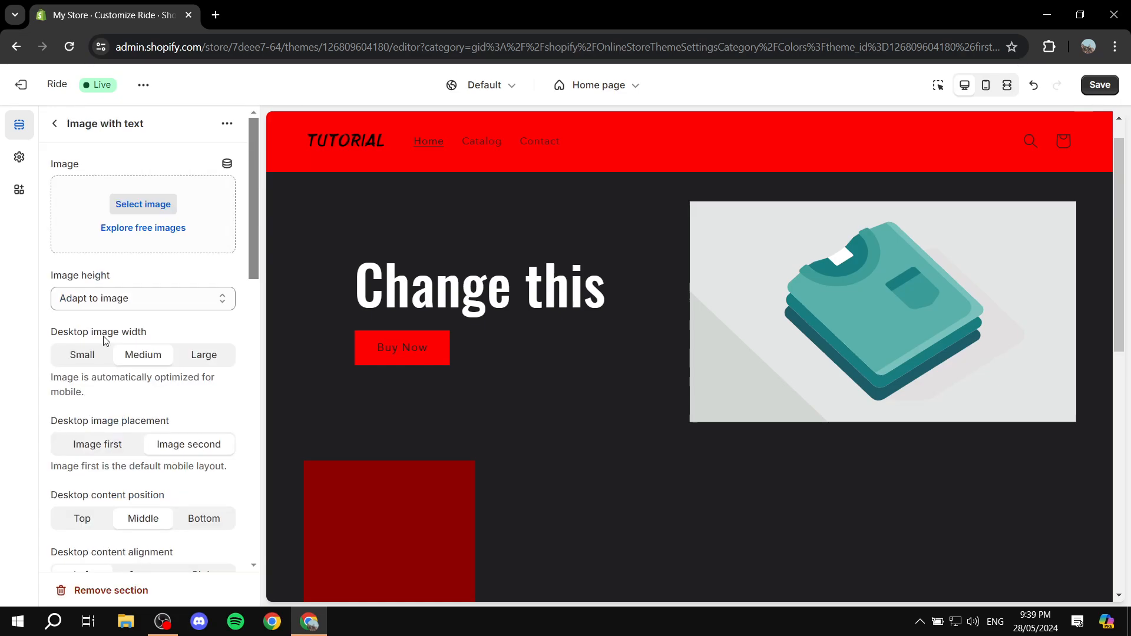
click(142, 205)
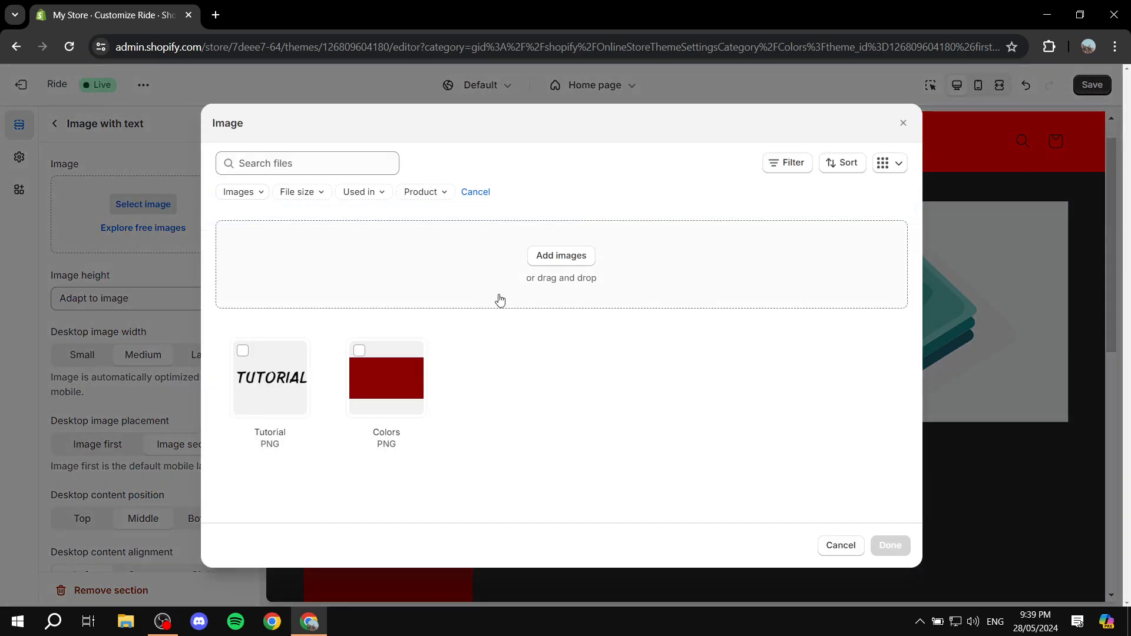
click(372, 387)
click(890, 544)
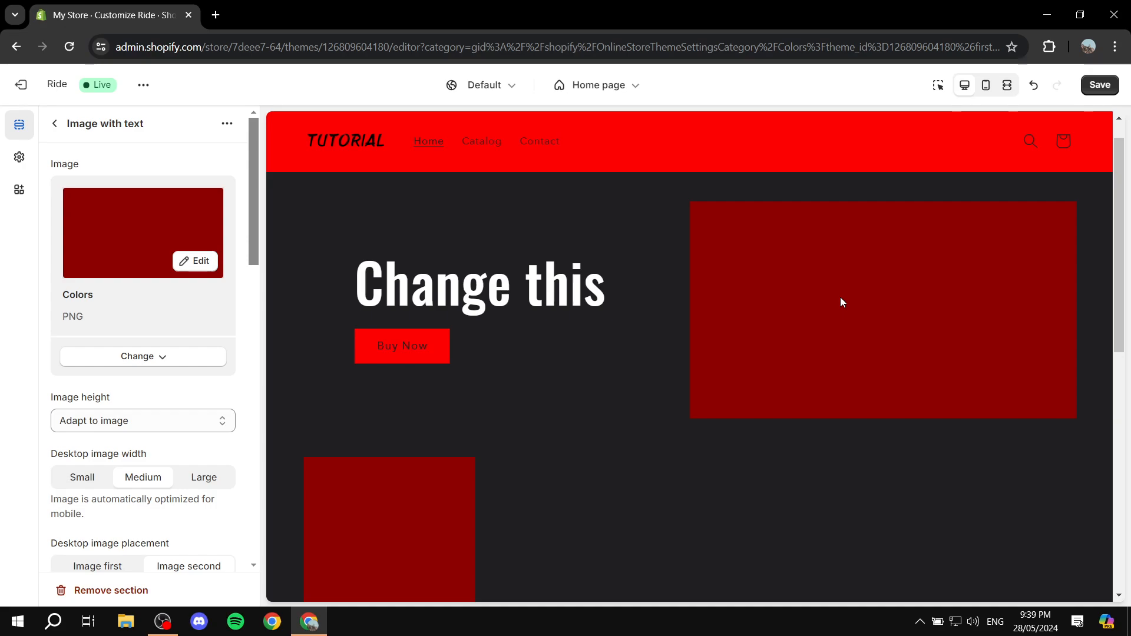
click(54, 123)
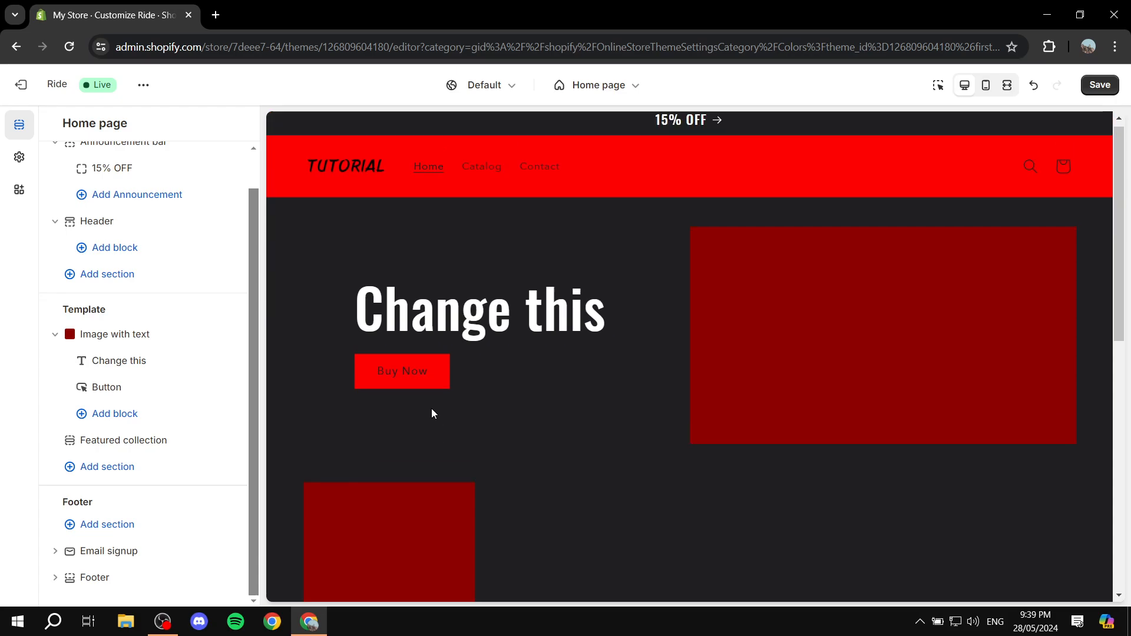
scroll(510, 380, down, 10)
scroll(527, 387, up, 10)
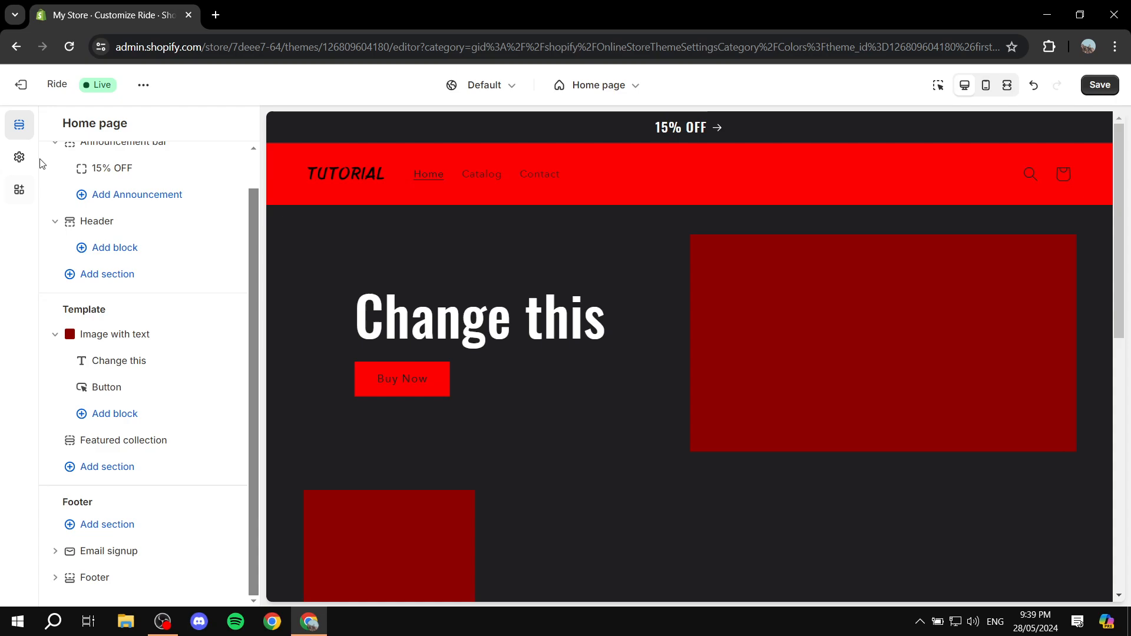
scroll(434, 326, down, 10)
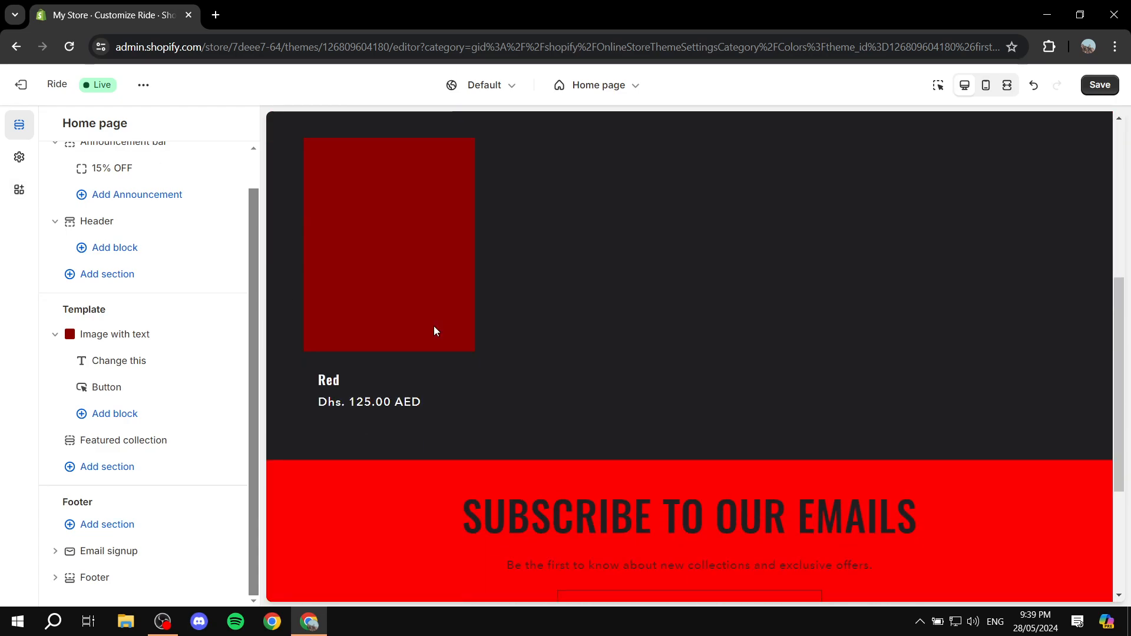
scroll(613, 291, up, 10)
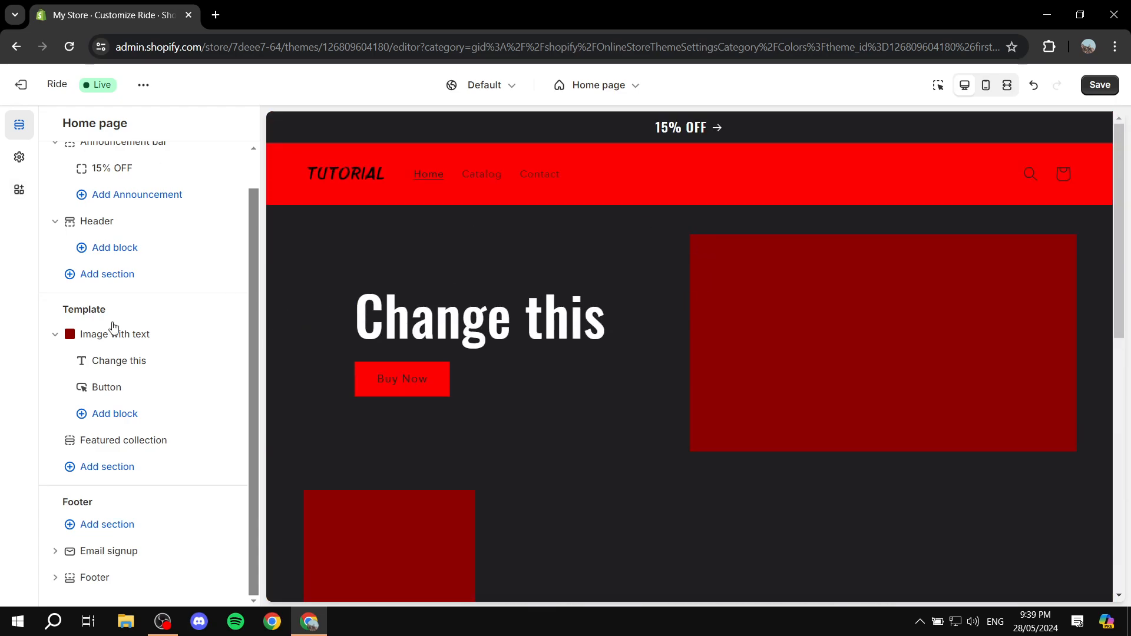
- Collapse the Image with text section and add an Image banner section to the home page template below Featured collection
scroll(131, 287, up, 2)
scroll(146, 232, down, 2)
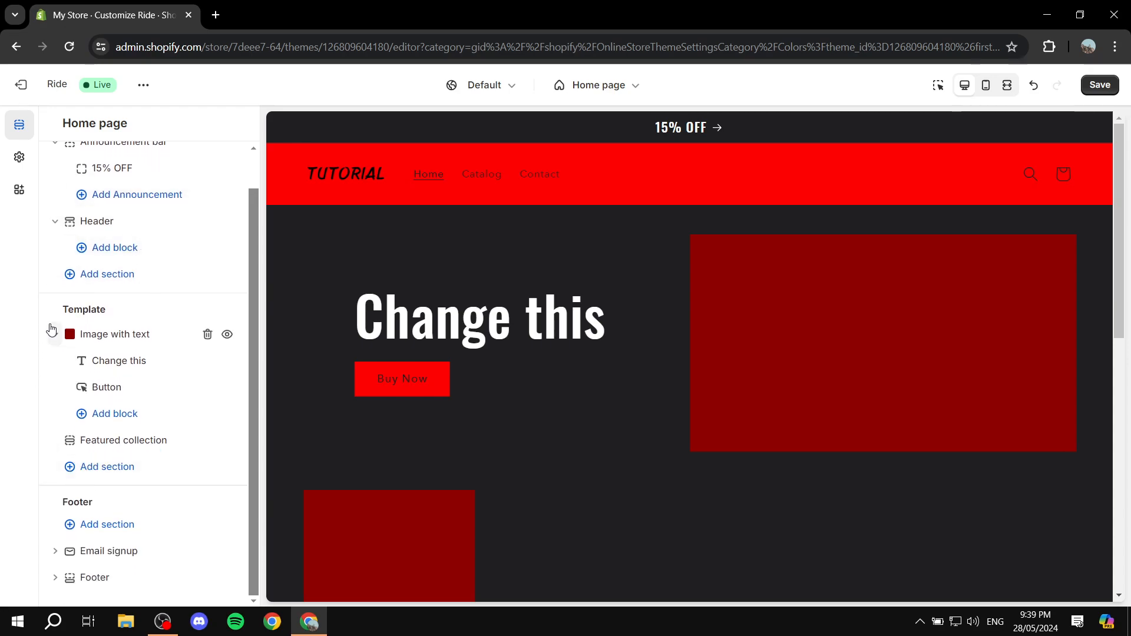
click(53, 334)
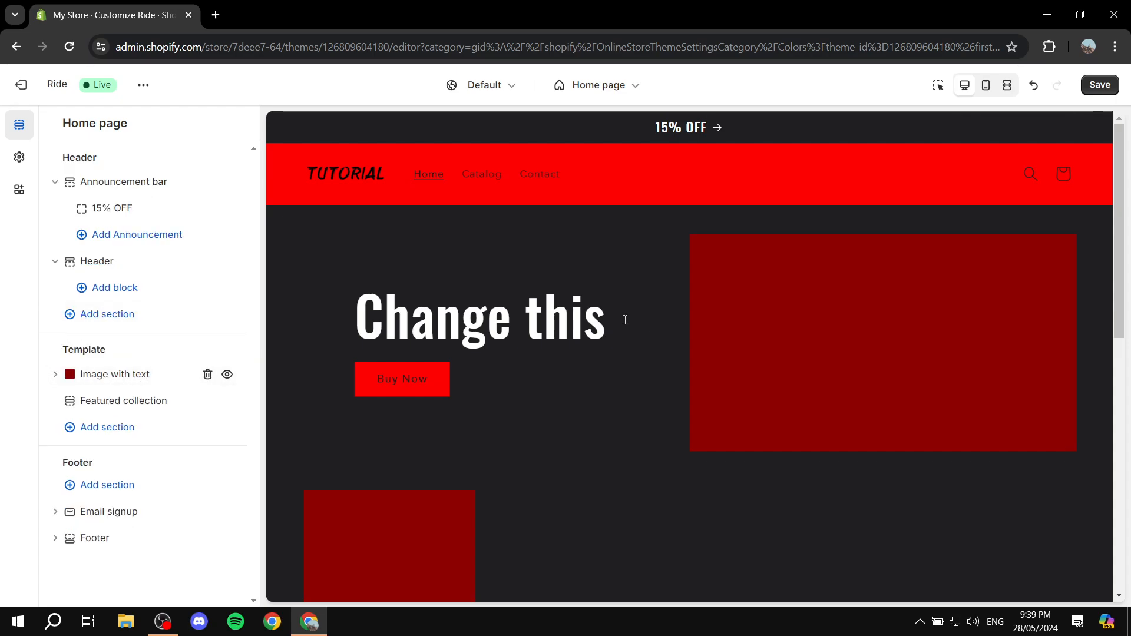
scroll(624, 324, down, 4)
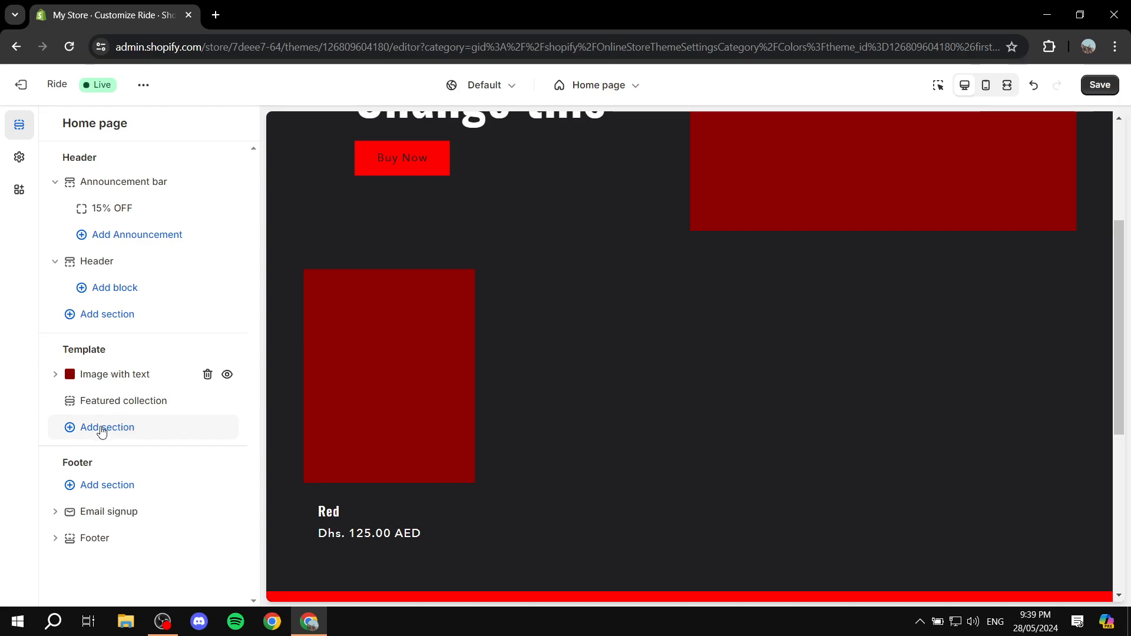
click(94, 435)
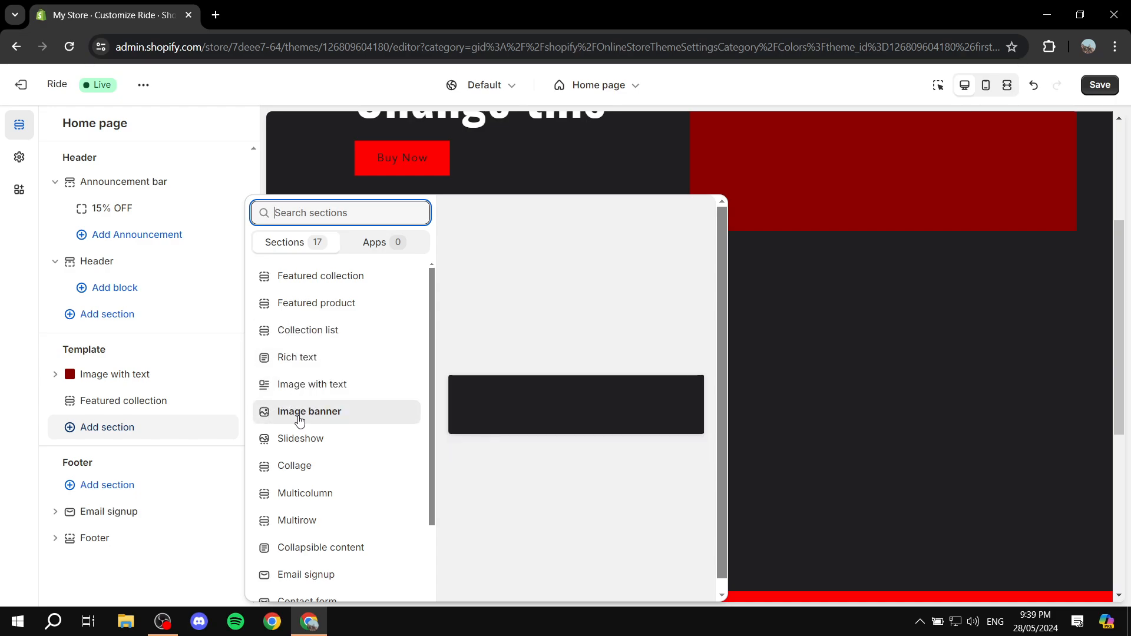
click(299, 420)
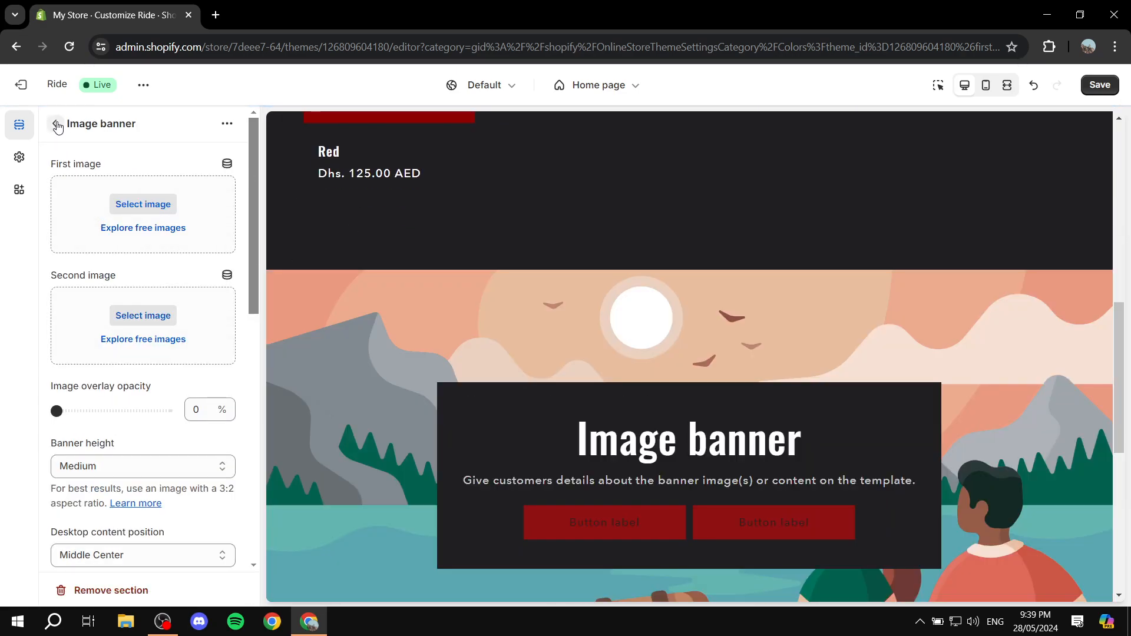
click(54, 123)
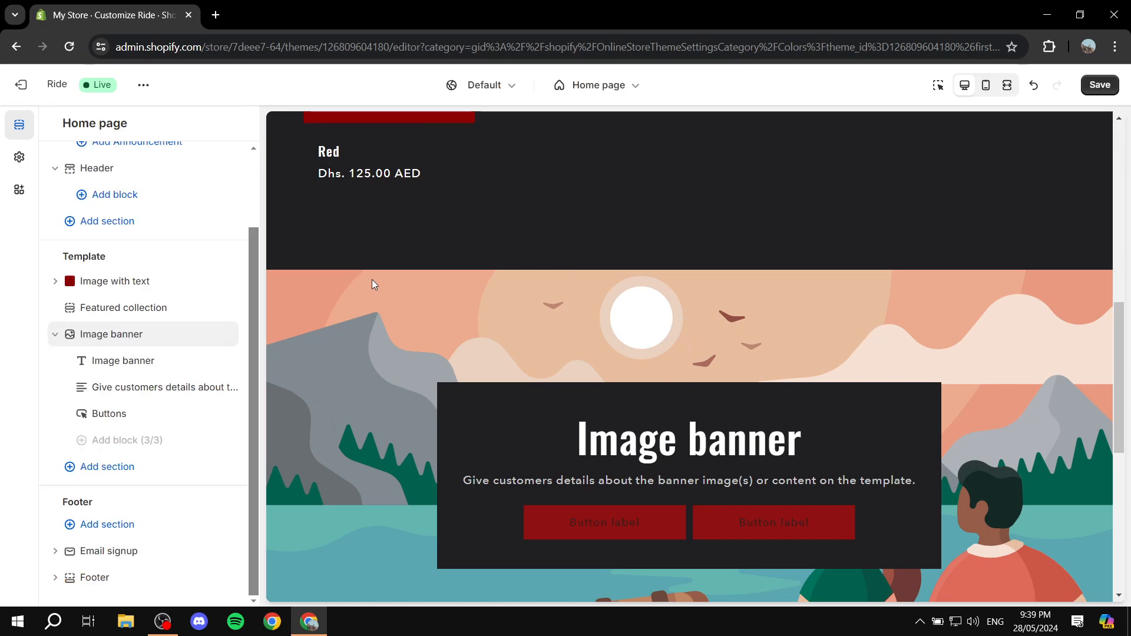
- Collapse the Image banner section and move it above Image with text, directly under the header
click(63, 341)
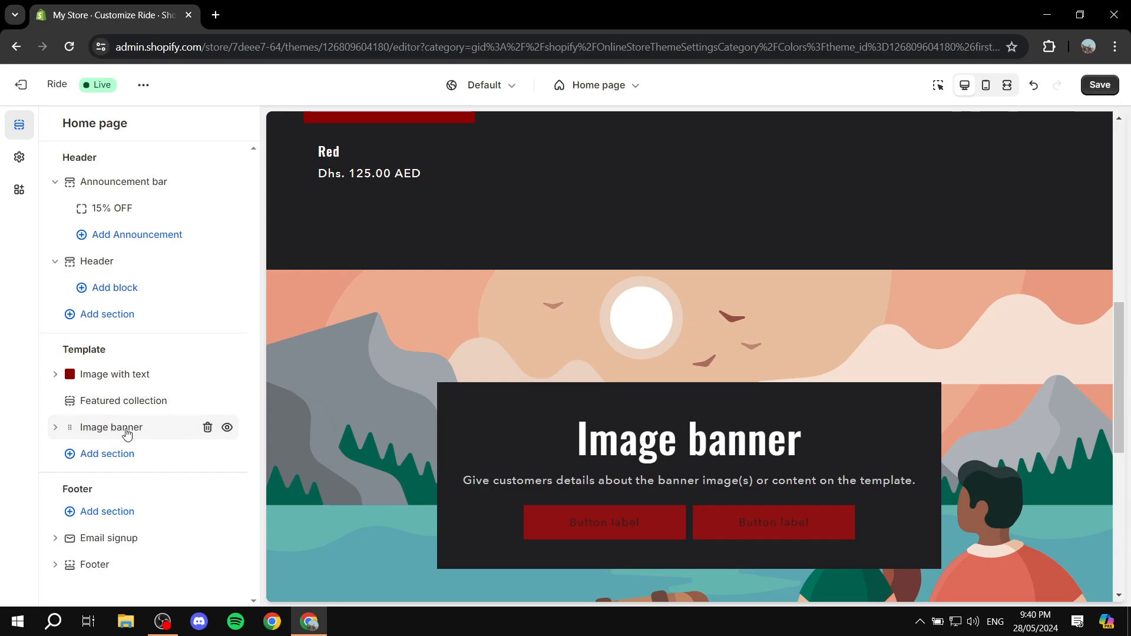
drag(127, 434, 127, 376)
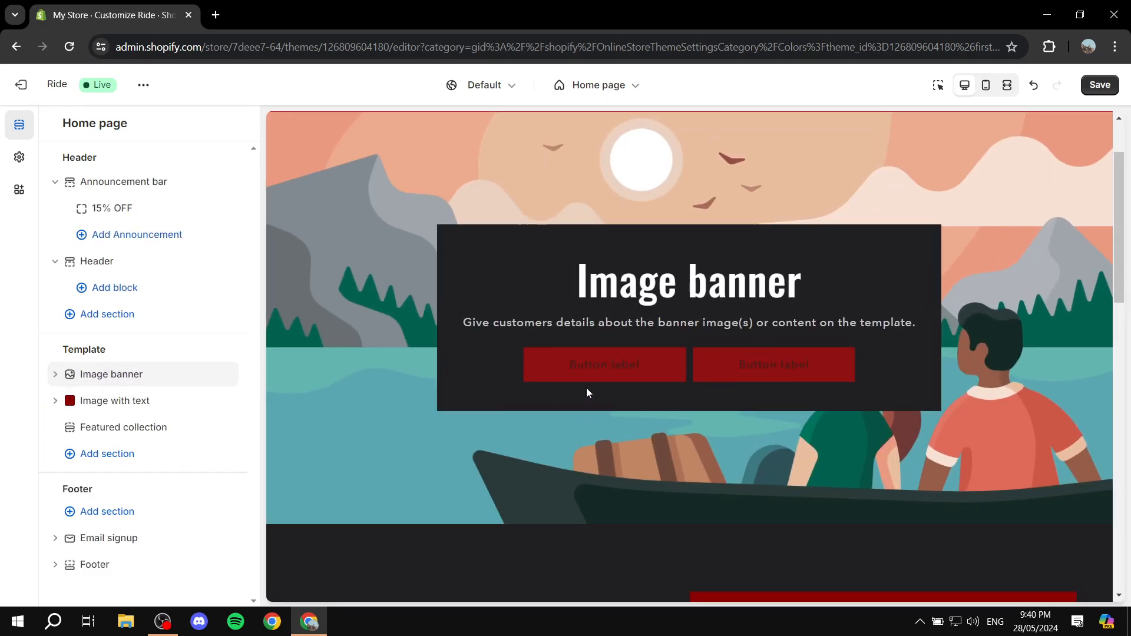
scroll(707, 353, up, 2)
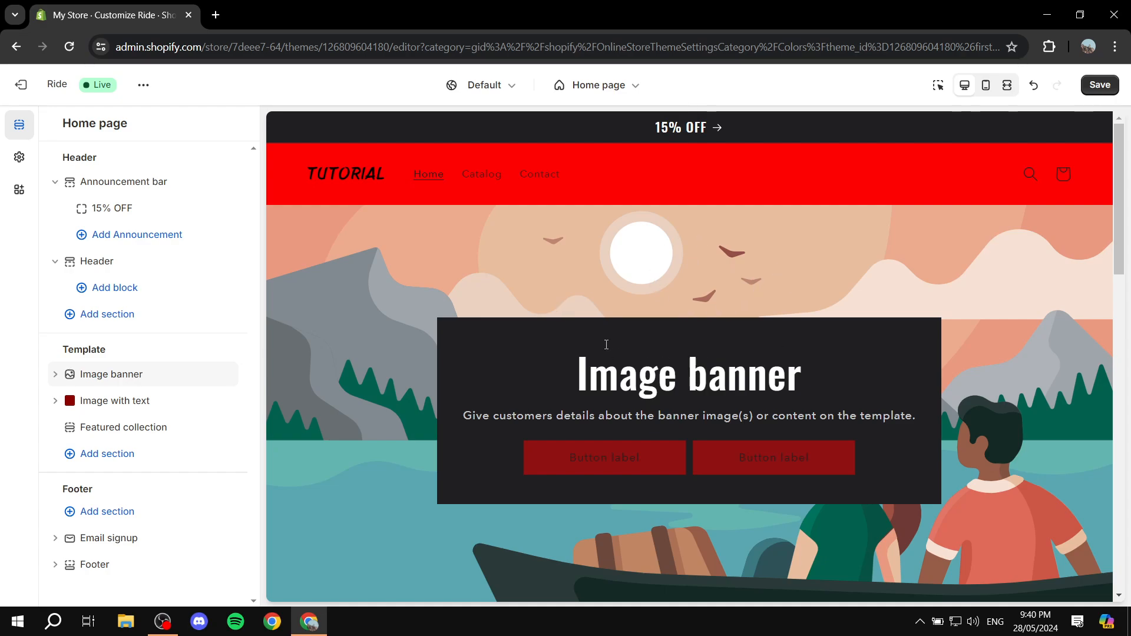
- Use the existing Tutorial PNG file as the first image of the Image banner section and save the theme changes
click(55, 375)
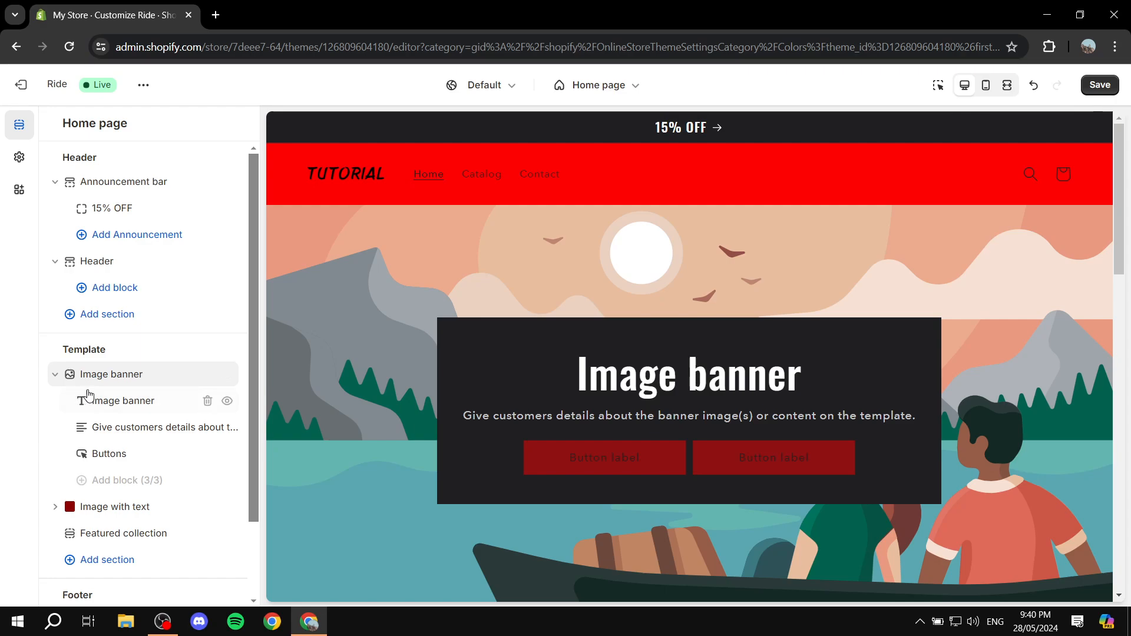
click(130, 376)
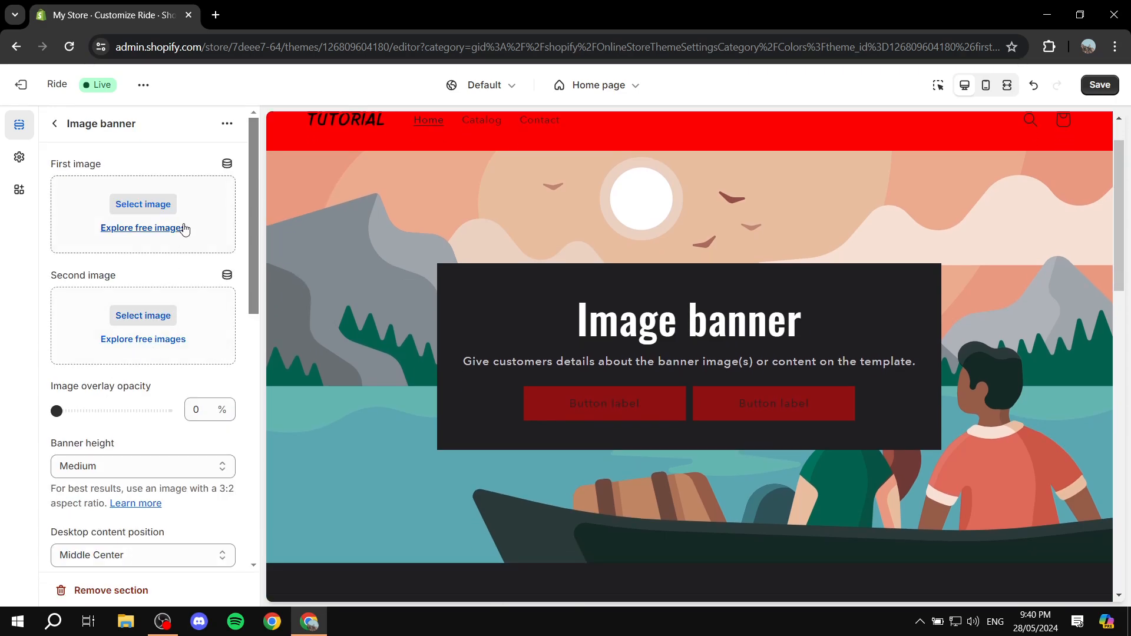
click(167, 205)
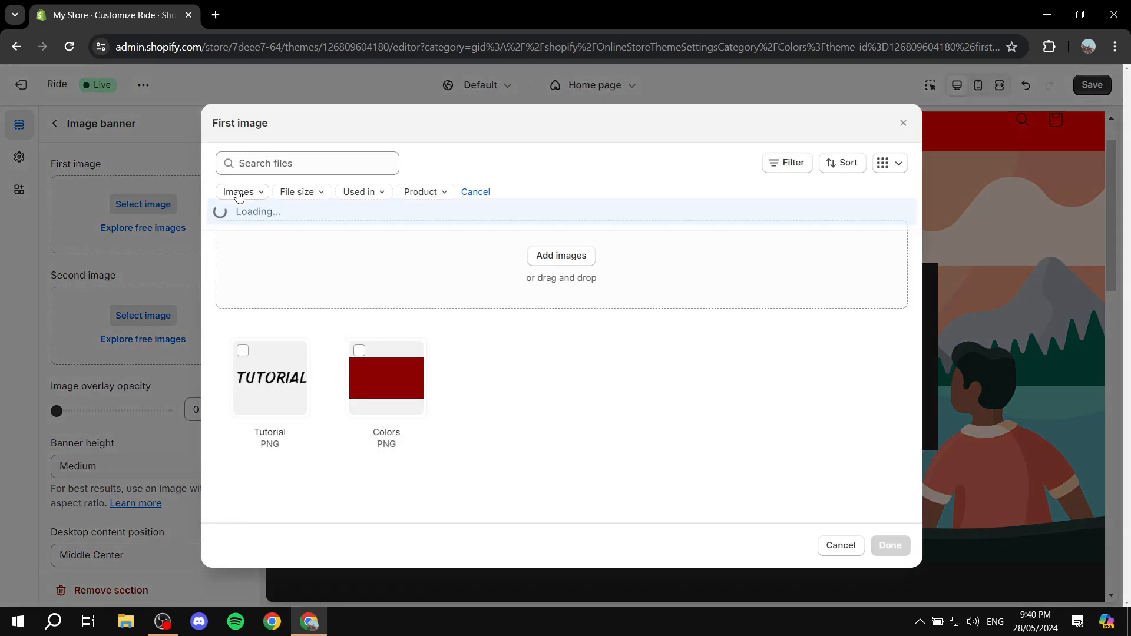
click(255, 385)
click(891, 543)
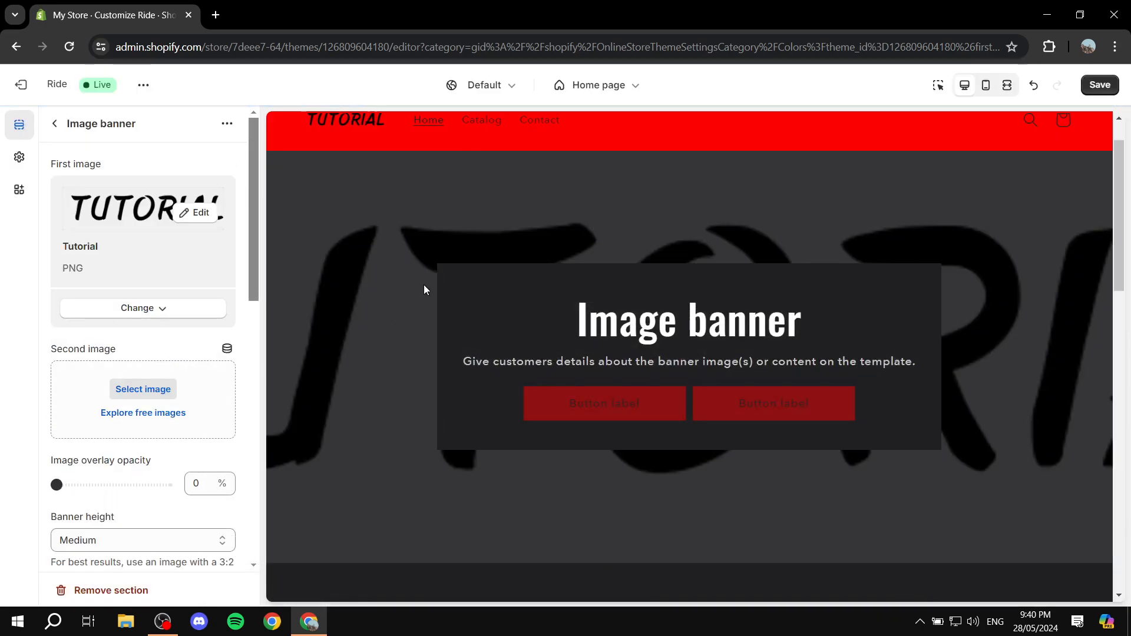
click(52, 123)
scroll(176, 313, down, 2)
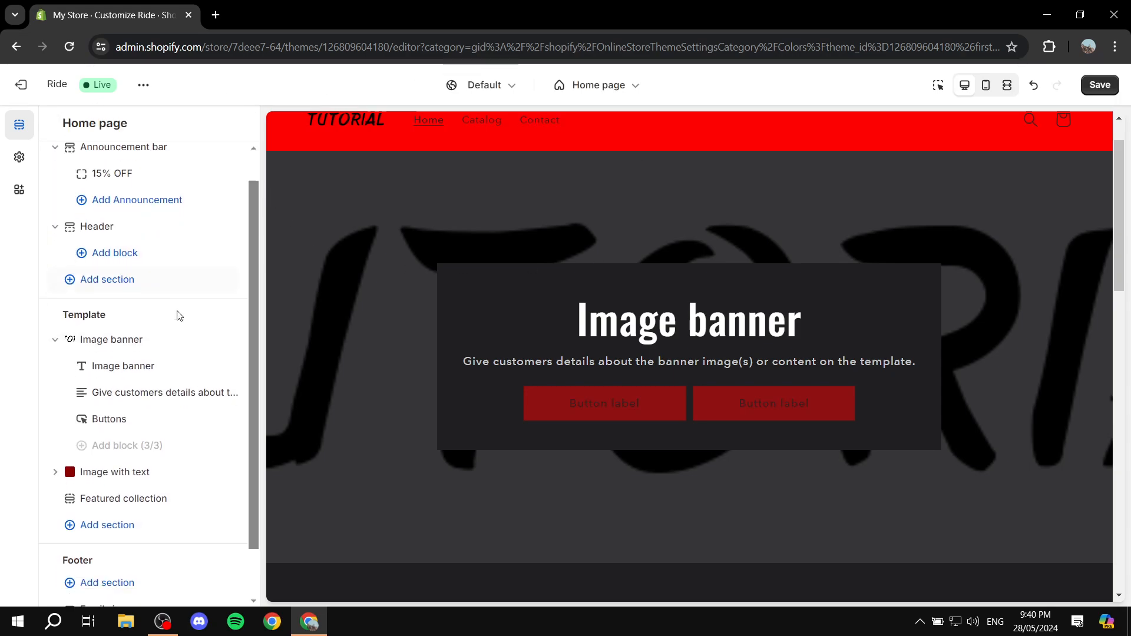
scroll(141, 236, up, 2)
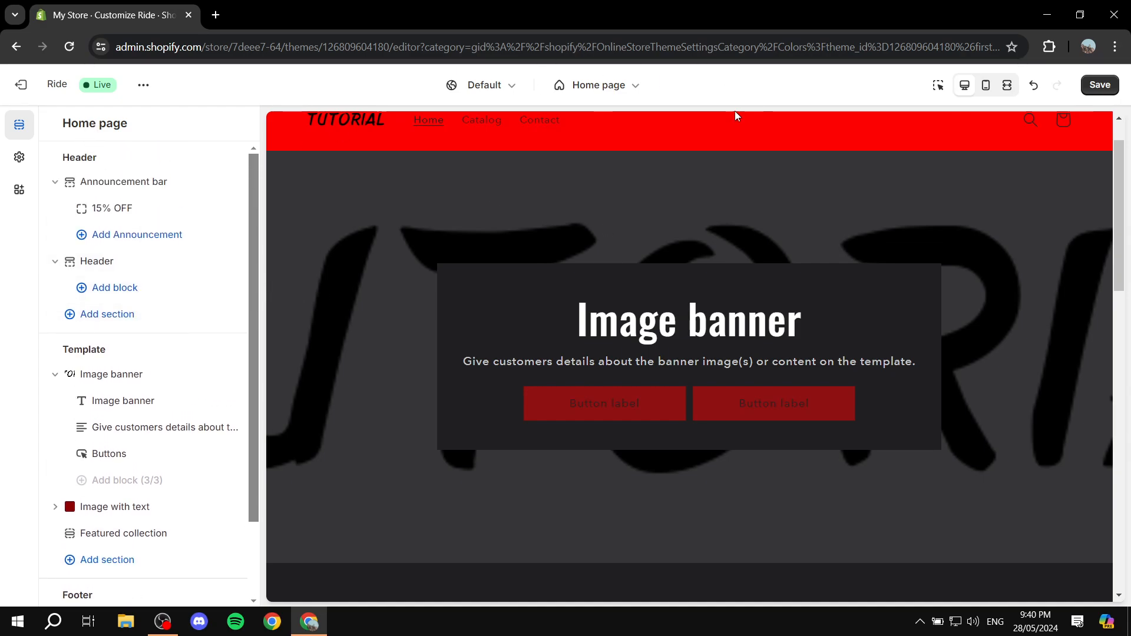
click(1100, 84)
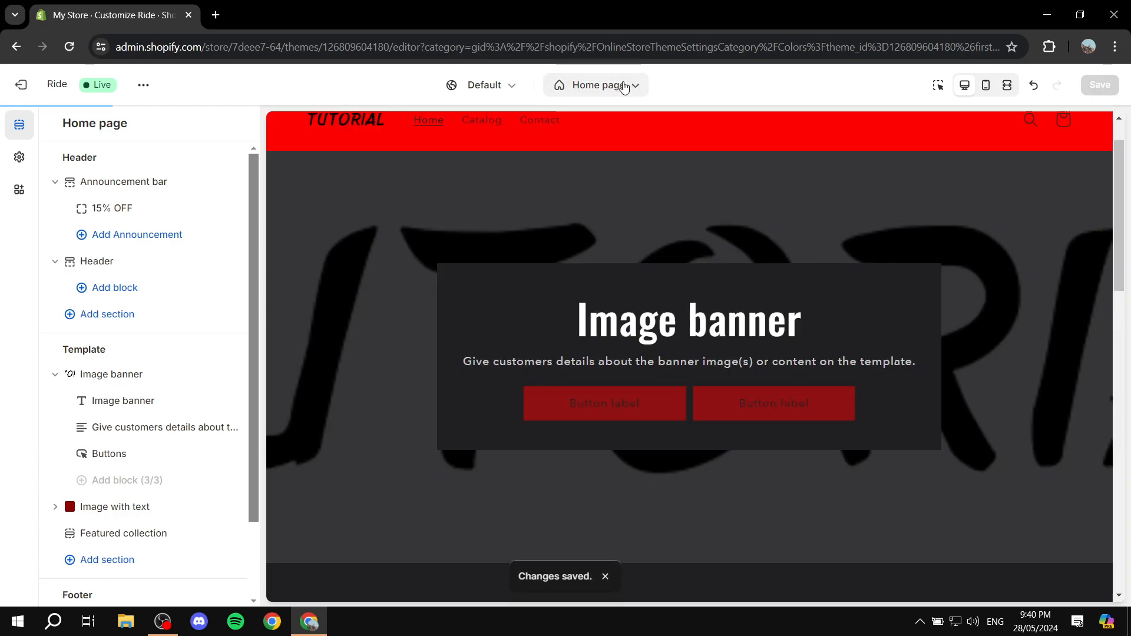
- Switch the theme editor from the home page to the Default product template
click(627, 85)
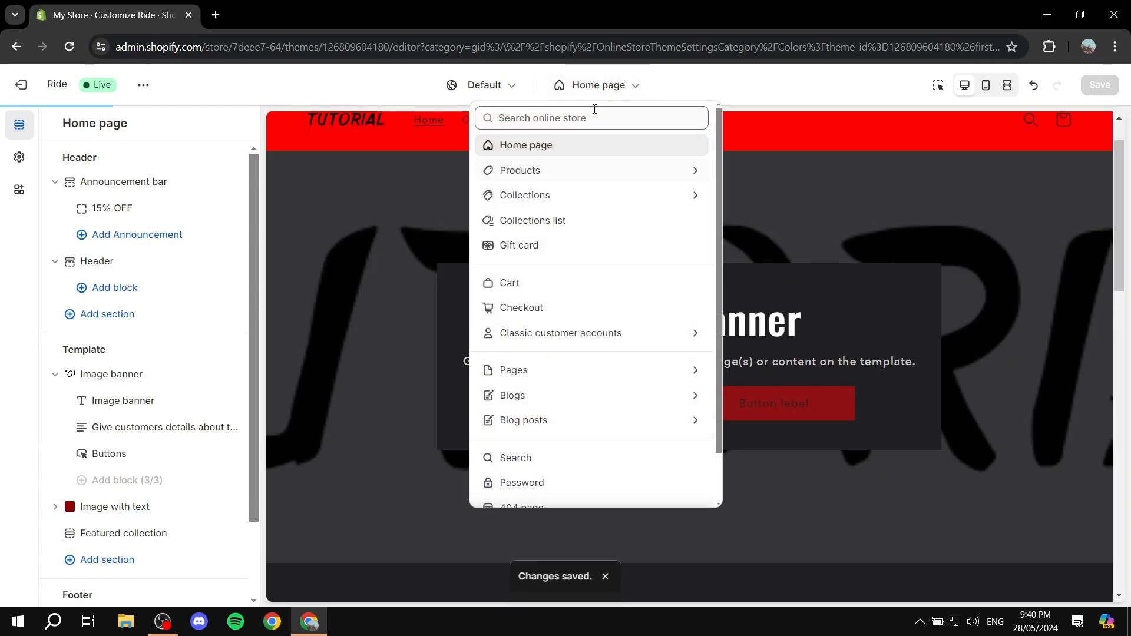
click(617, 170)
click(553, 192)
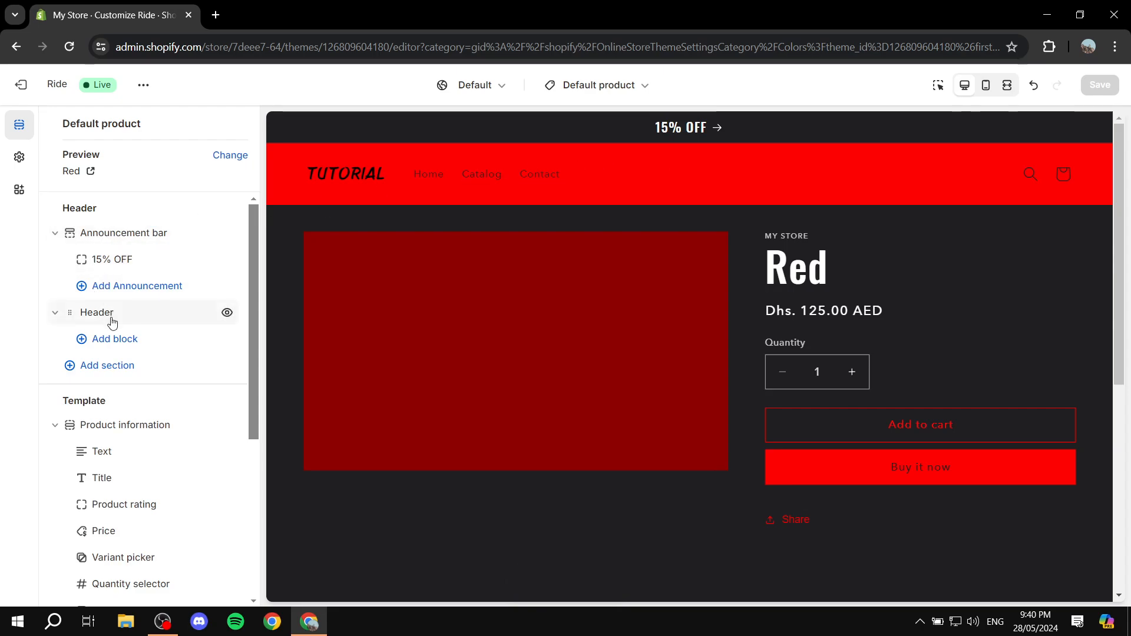
- Examine the Default product template's sections, the blocks available for Product information, and the whole product page preview
scroll(134, 328, down, 3)
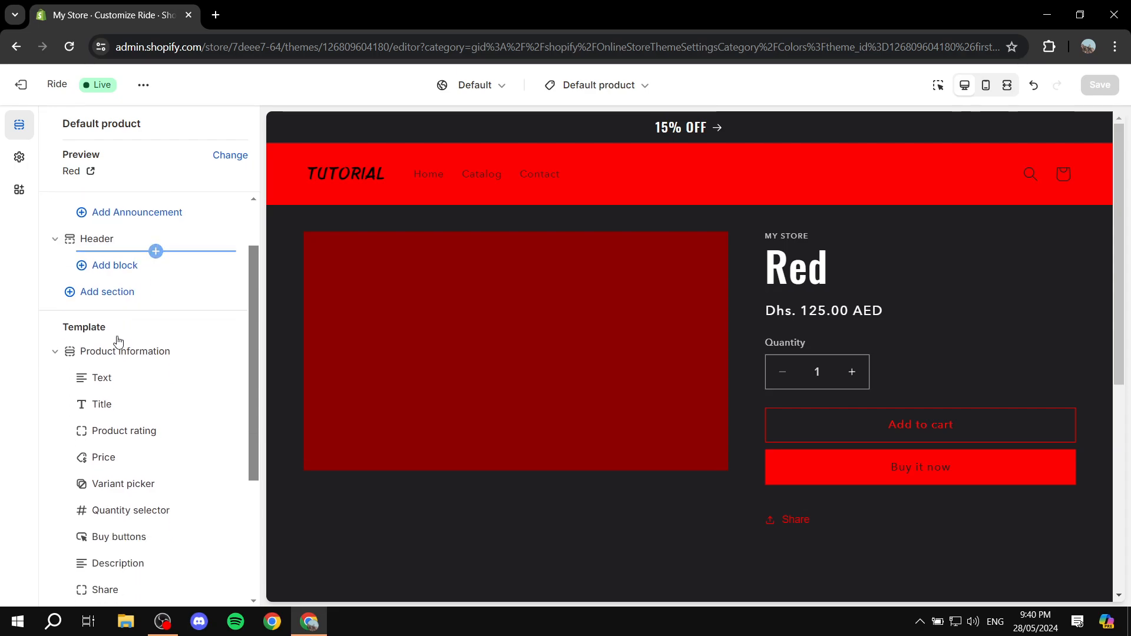
scroll(121, 267, up, 2)
scroll(401, 336, down, 1)
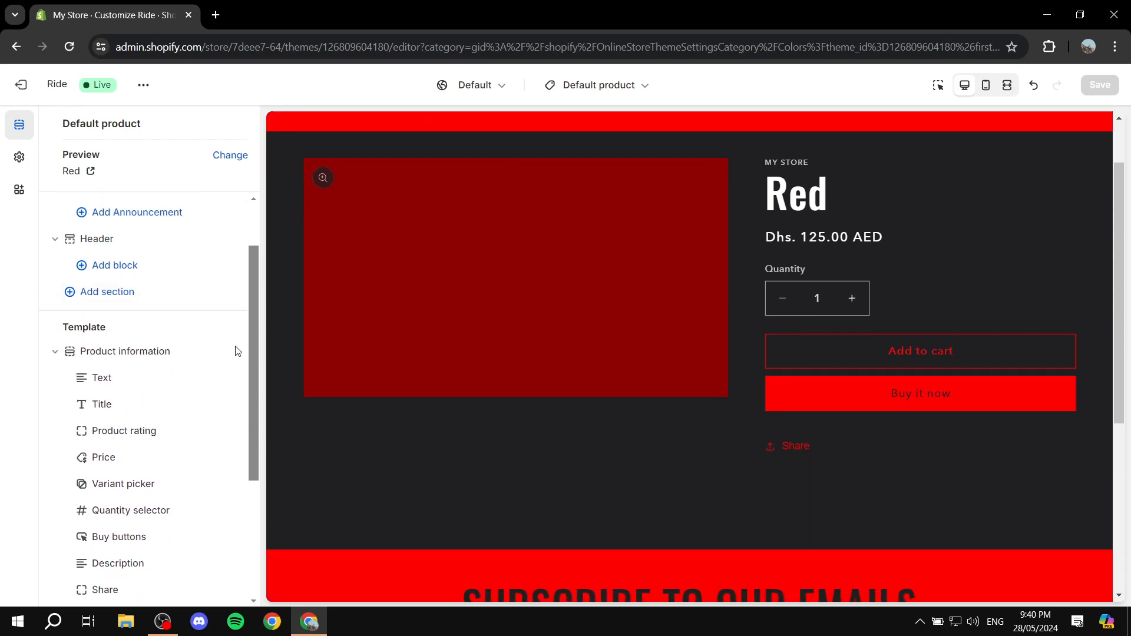
scroll(144, 353, down, 1)
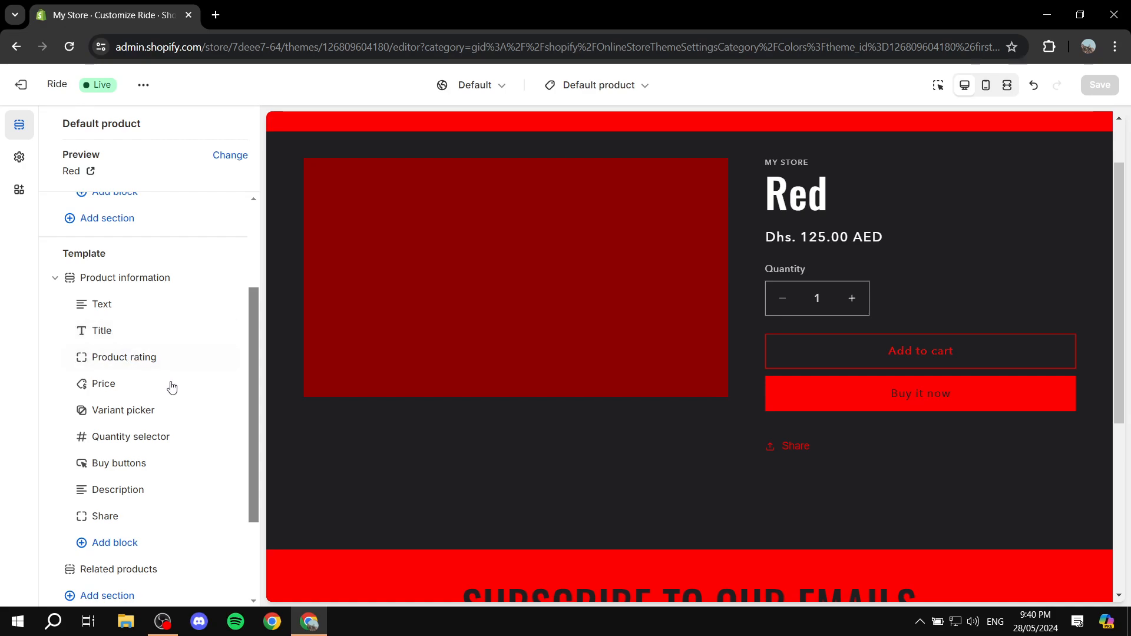
click(131, 546)
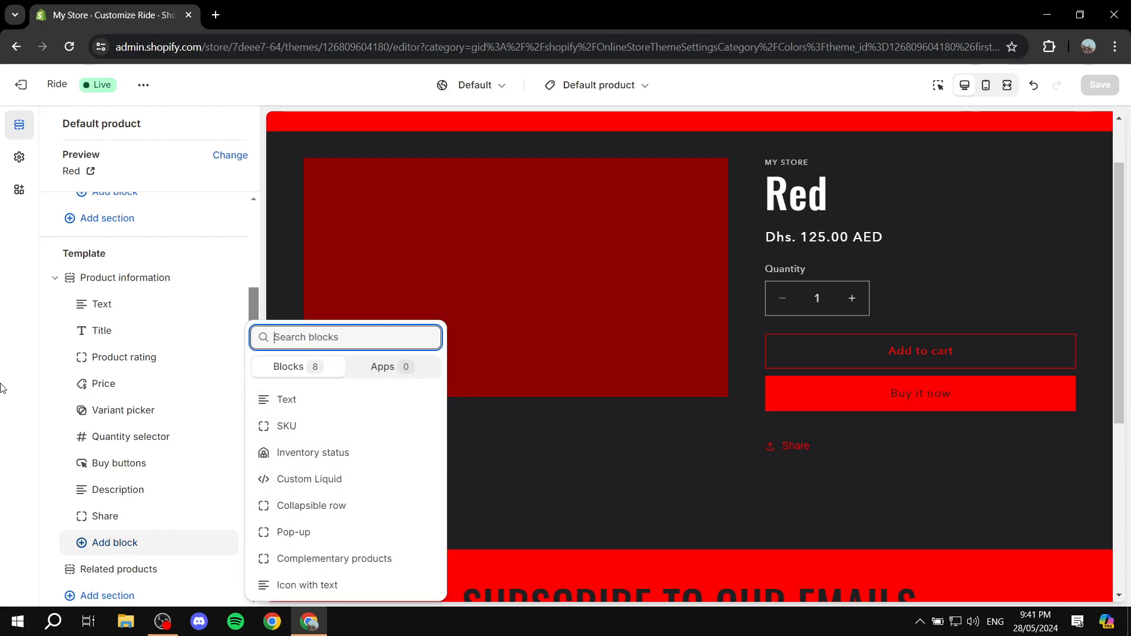
click(558, 293)
scroll(573, 277, up, 2)
scroll(542, 248, down, 10)
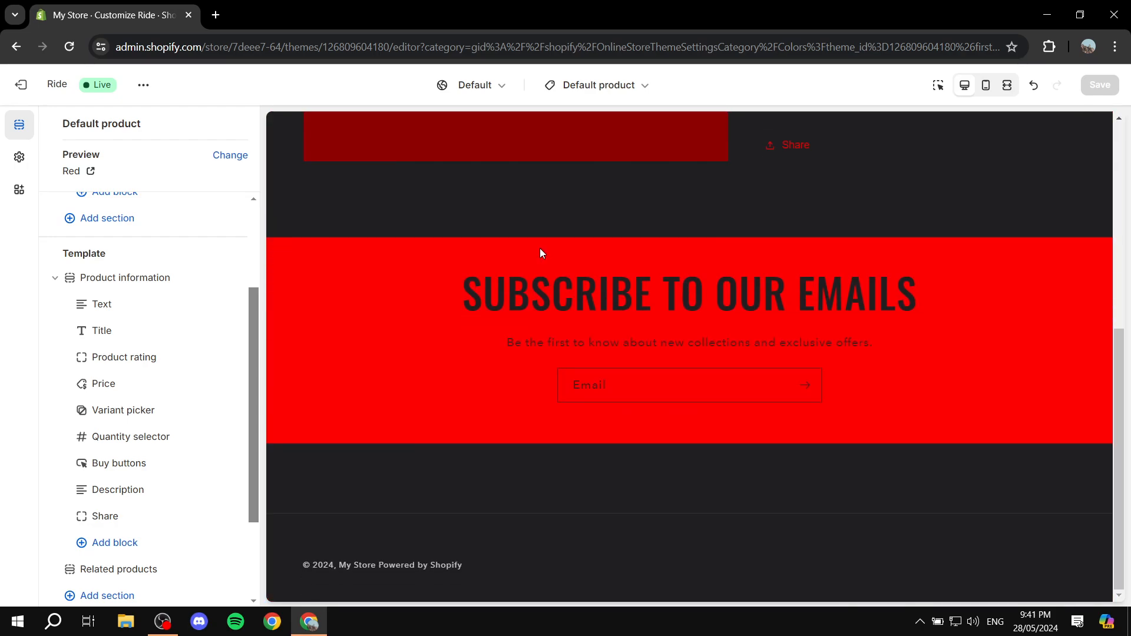
scroll(651, 277, up, 10)
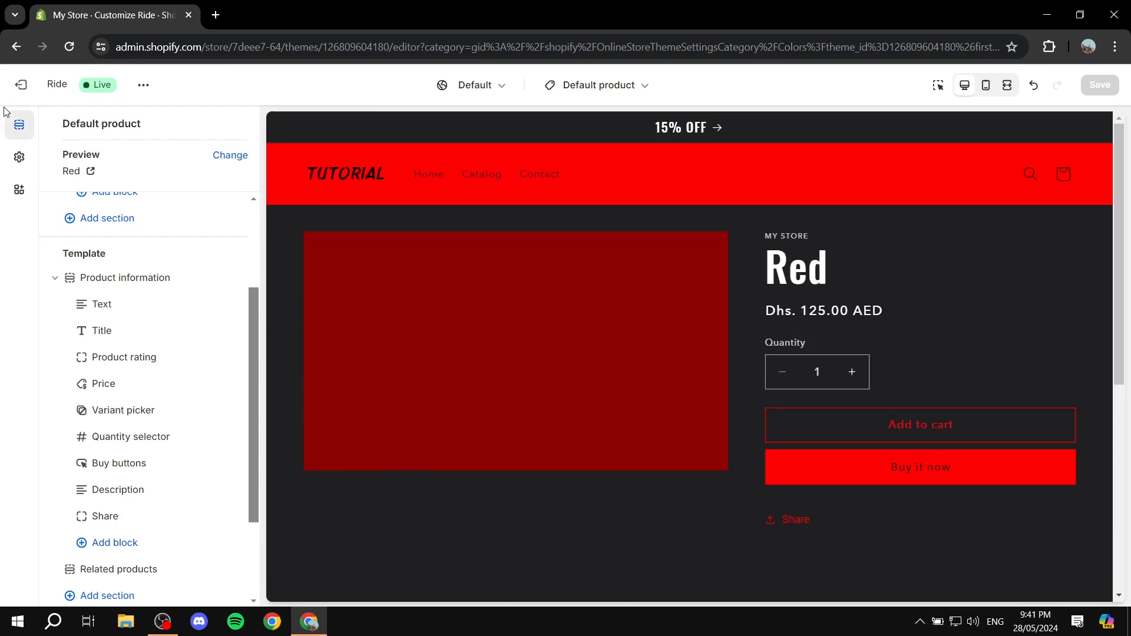